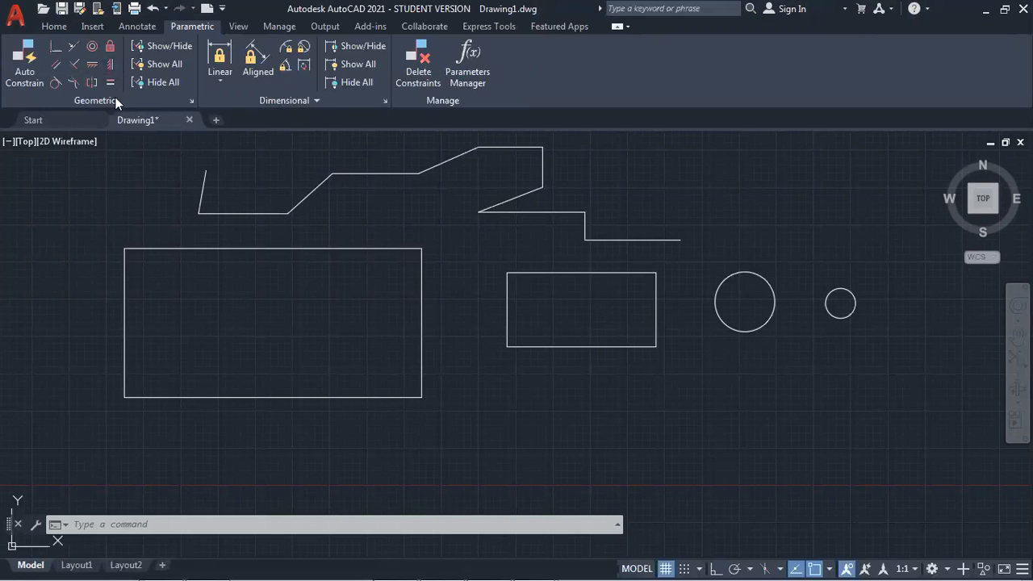
Apply a vertical constraint to the short slanted line at the left end of the zigzag.
click(110, 64)
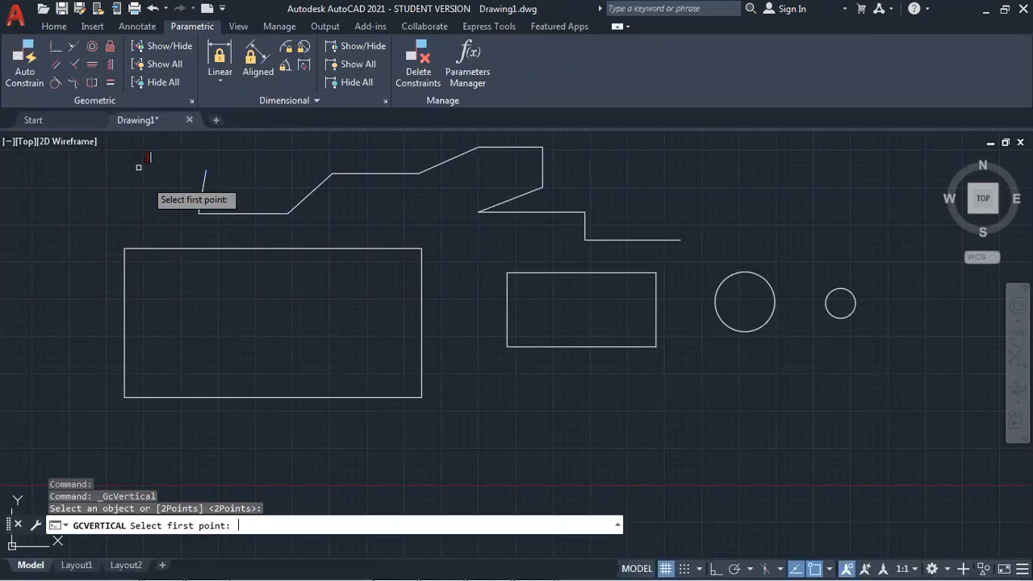
double_click(200, 195)
key(Return)
click(208, 198)
click(191, 185)
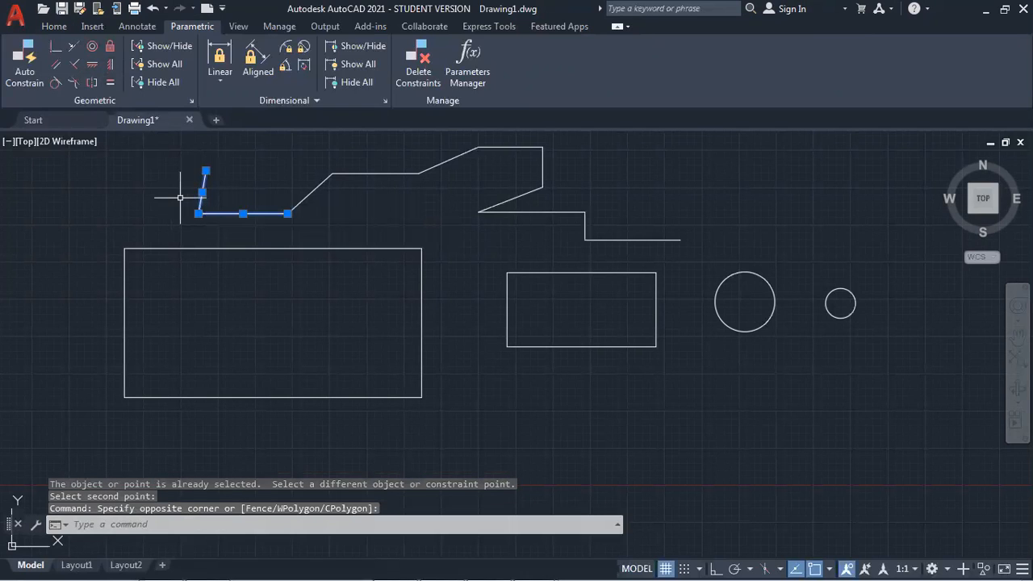
key(Escape)
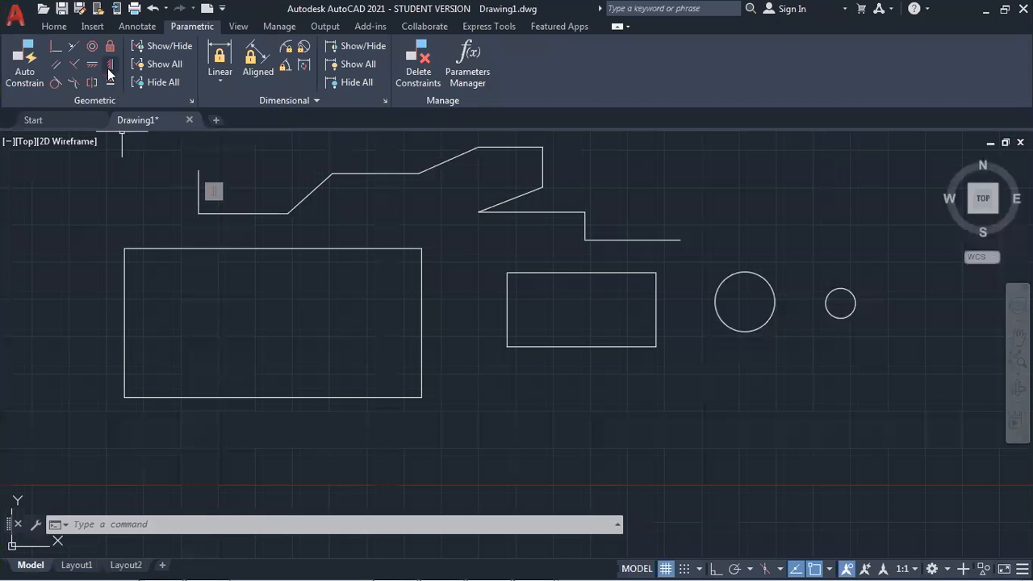
Constrain the zigzag's second slanted line horizontal, and make the next slanted line perpendicular to the adjoining horizontal line.
click(97, 63)
click(318, 184)
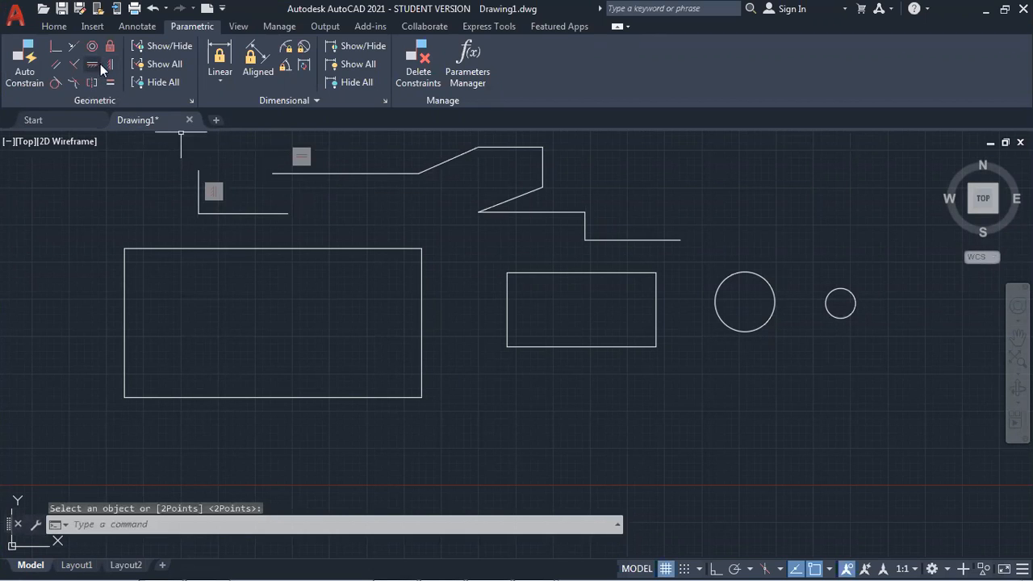
click(75, 64)
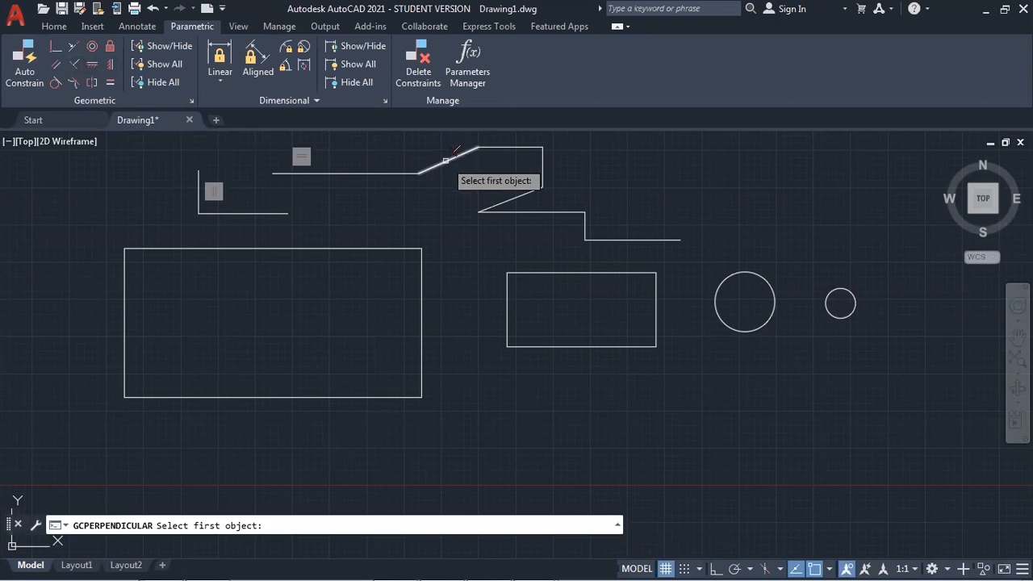
click(405, 172)
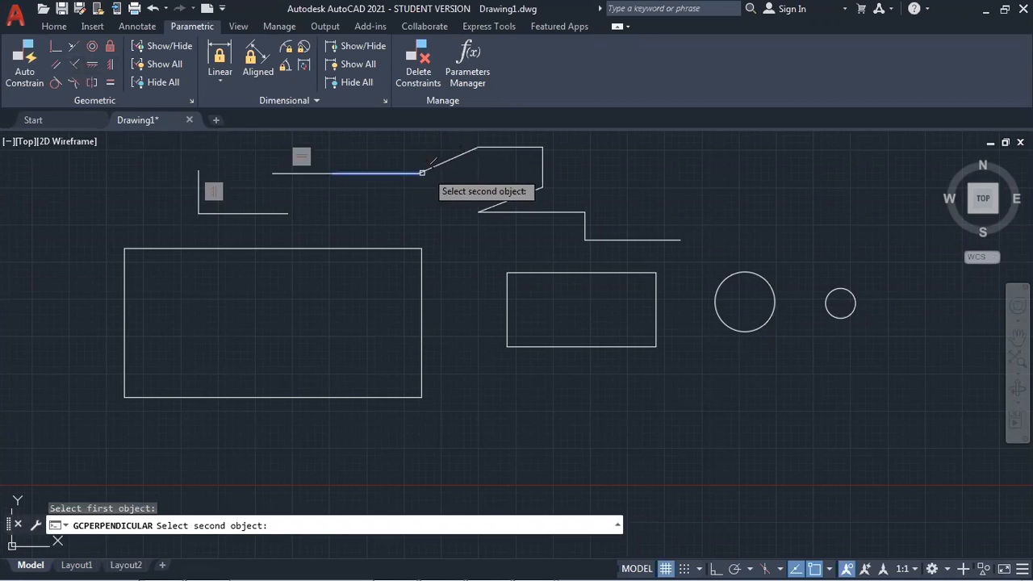
click(431, 168)
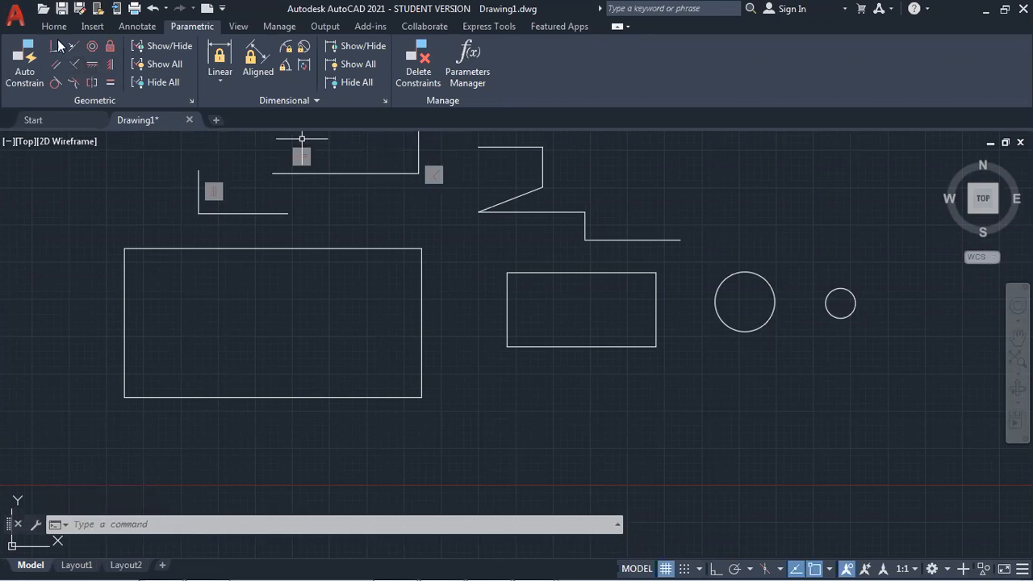
Constrain the zigzag's last slanted line horizontal, and make the horizontal line just beneath it parallel to it.
click(92, 65)
click(533, 192)
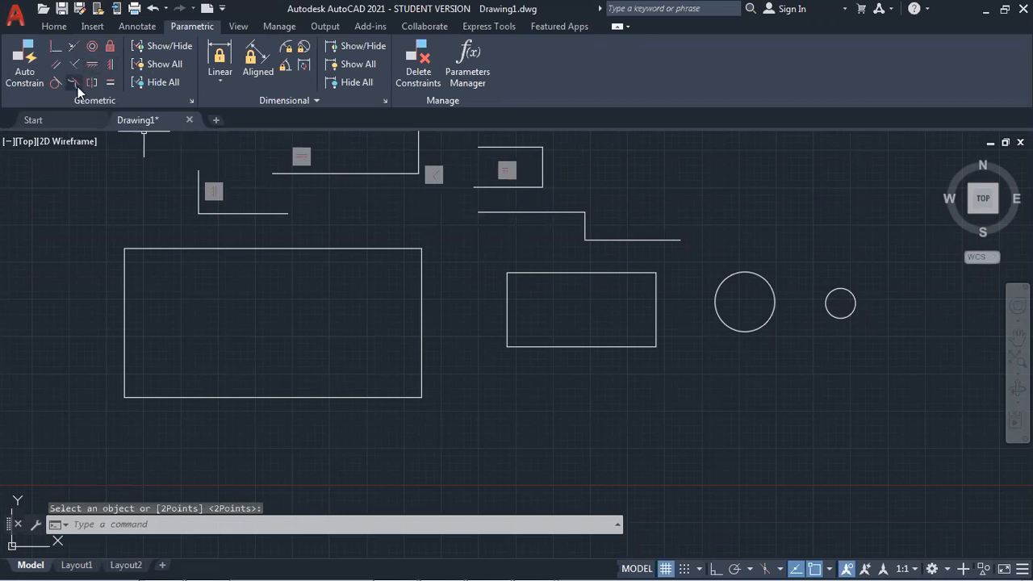
click(56, 64)
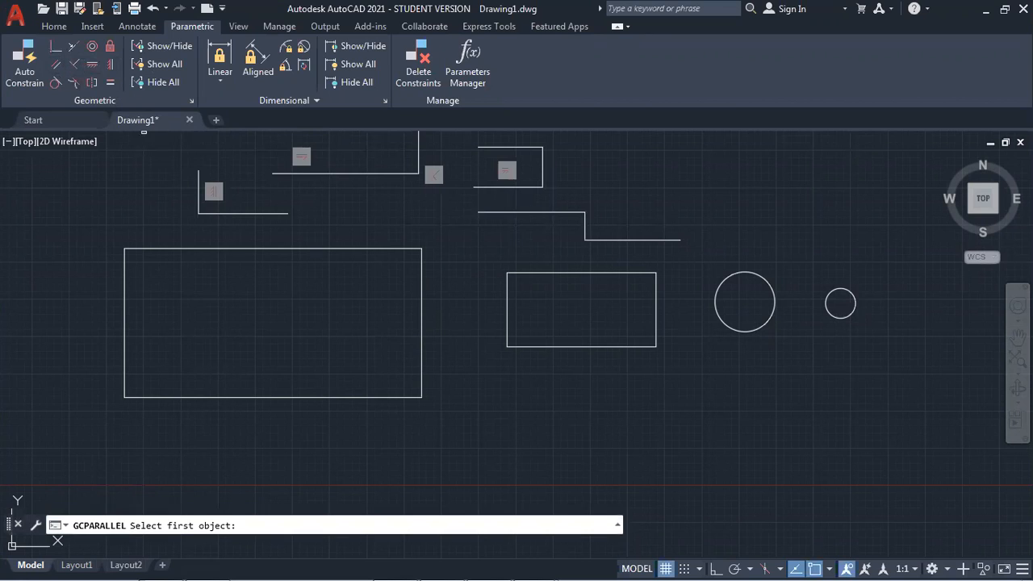
click(497, 187)
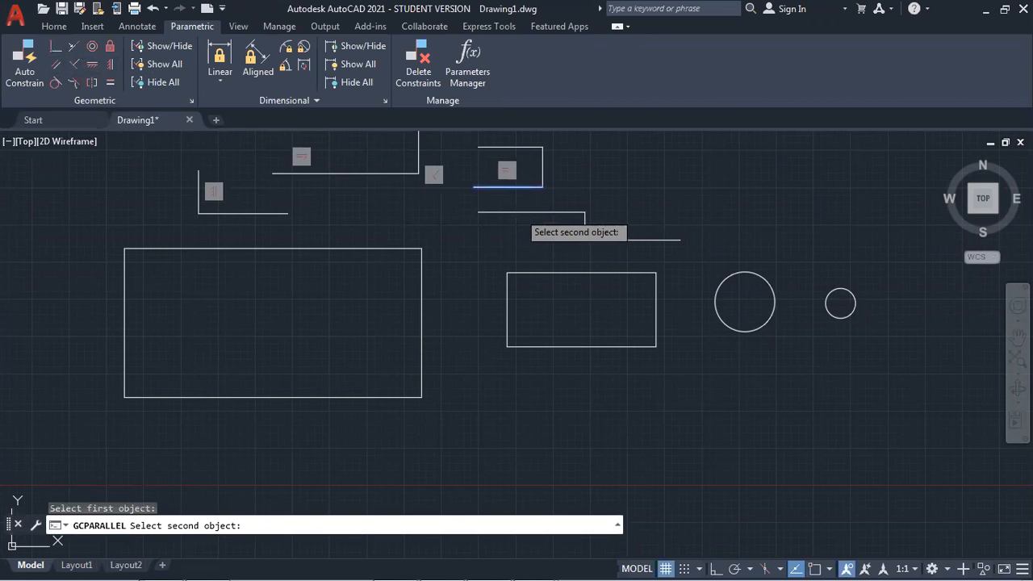
click(516, 212)
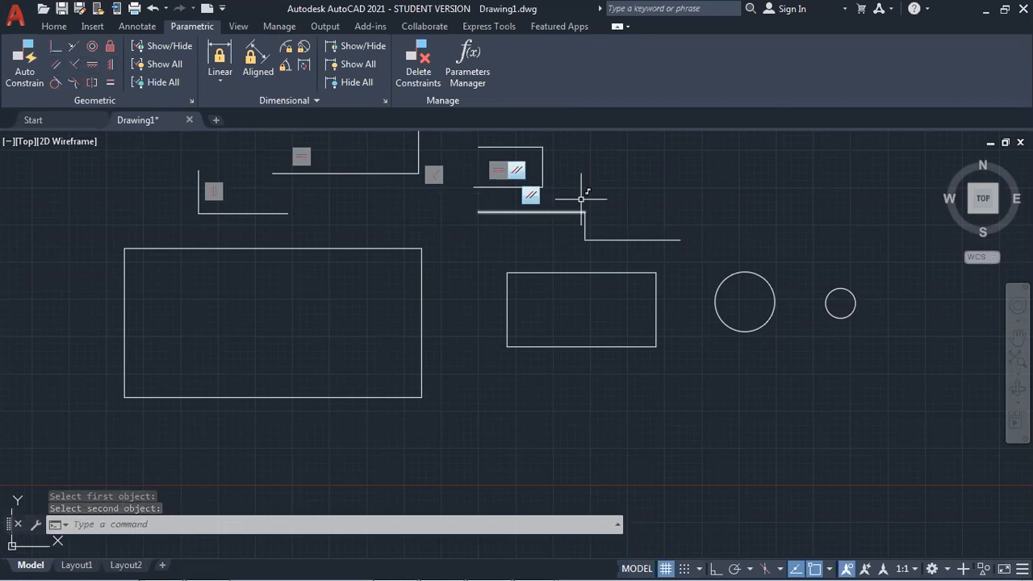
Apply an equal constraint so the horizontal line below the parallel pair matches the length of the zigzag's leftmost horizontal line.
click(110, 83)
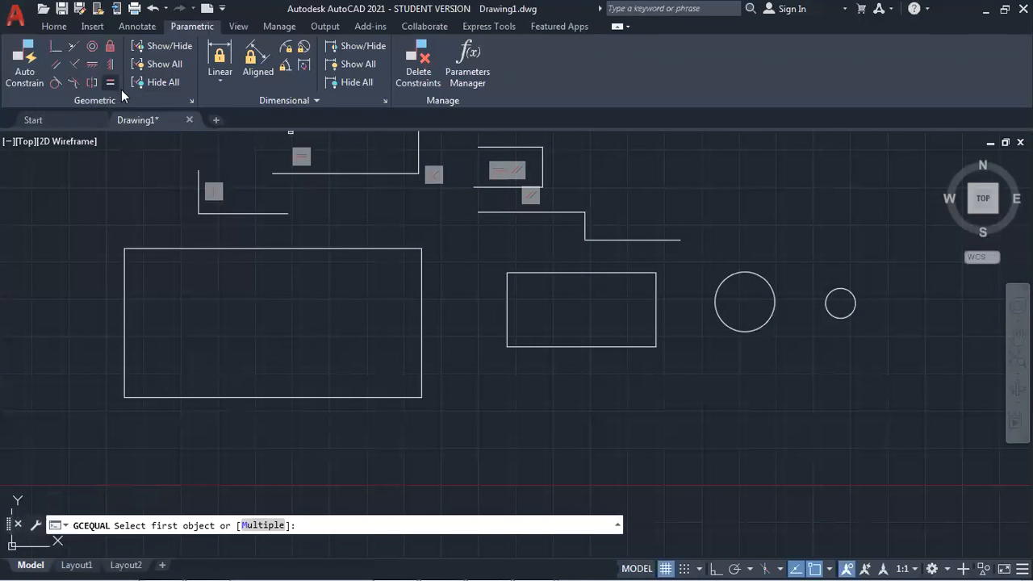
click(285, 213)
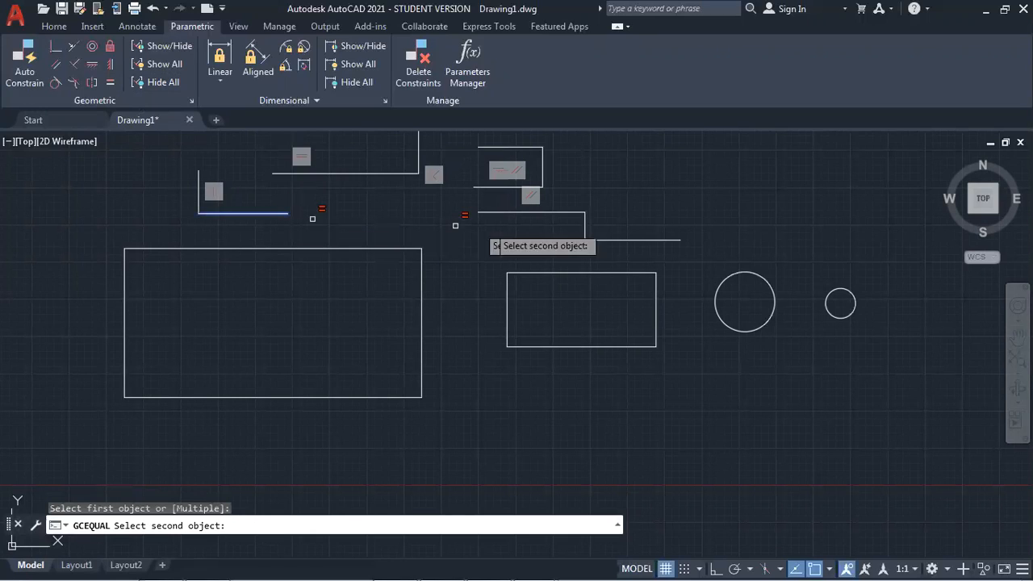
click(507, 213)
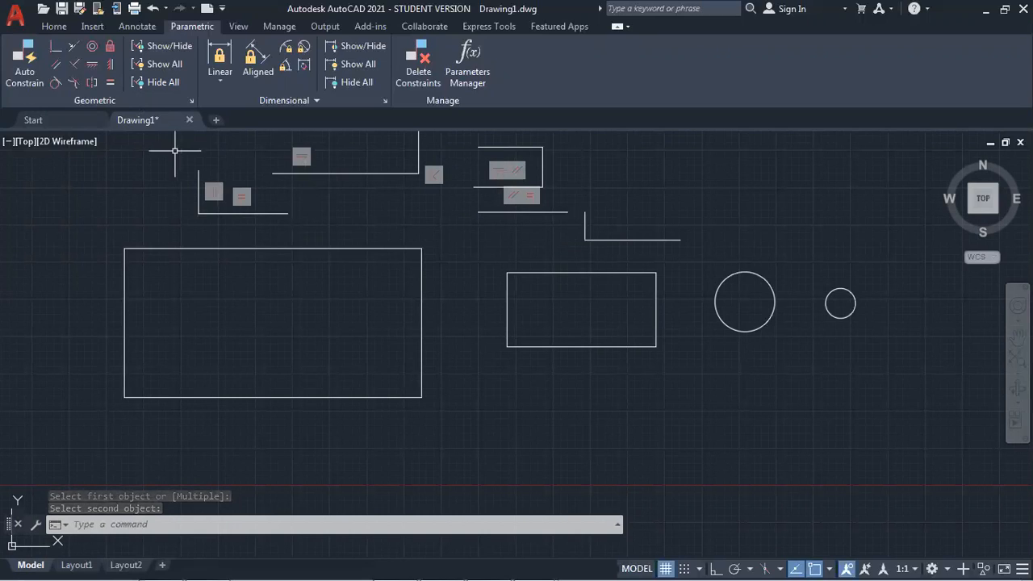
Try a tangent constraint that moves the larger circle to the zigzag's last horizontal line.
click(56, 83)
click(676, 239)
click(744, 276)
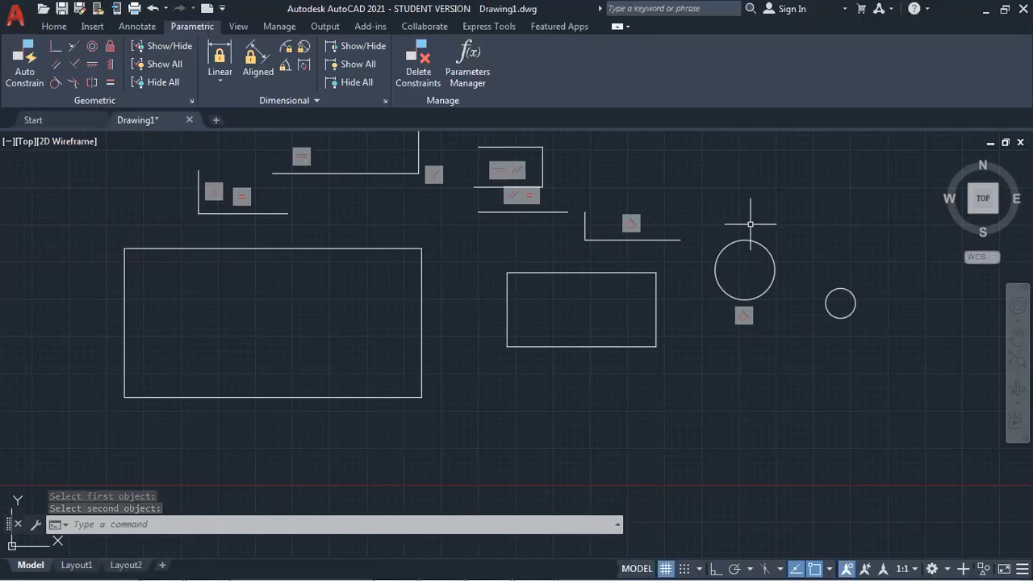
key(ctrl+z)
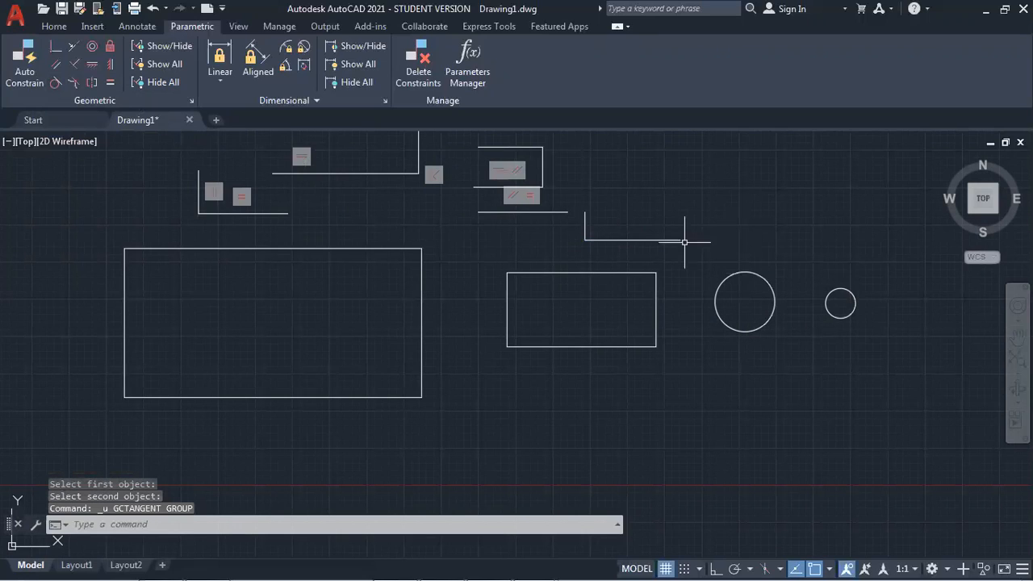
Make the zigzag's last horizontal line tangent to the larger circle, using the circle as the reference object.
click(54, 83)
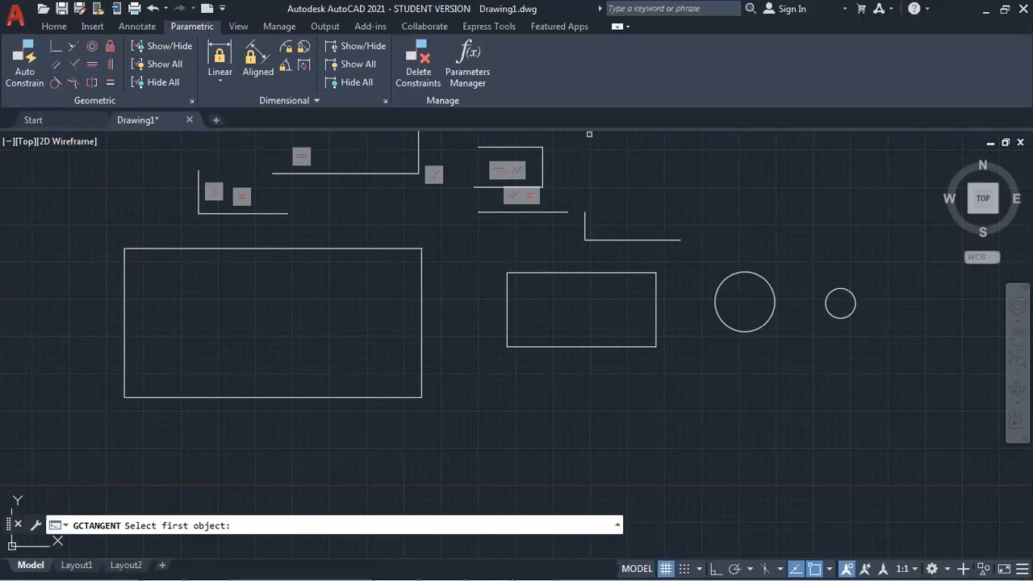
click(744, 273)
click(670, 240)
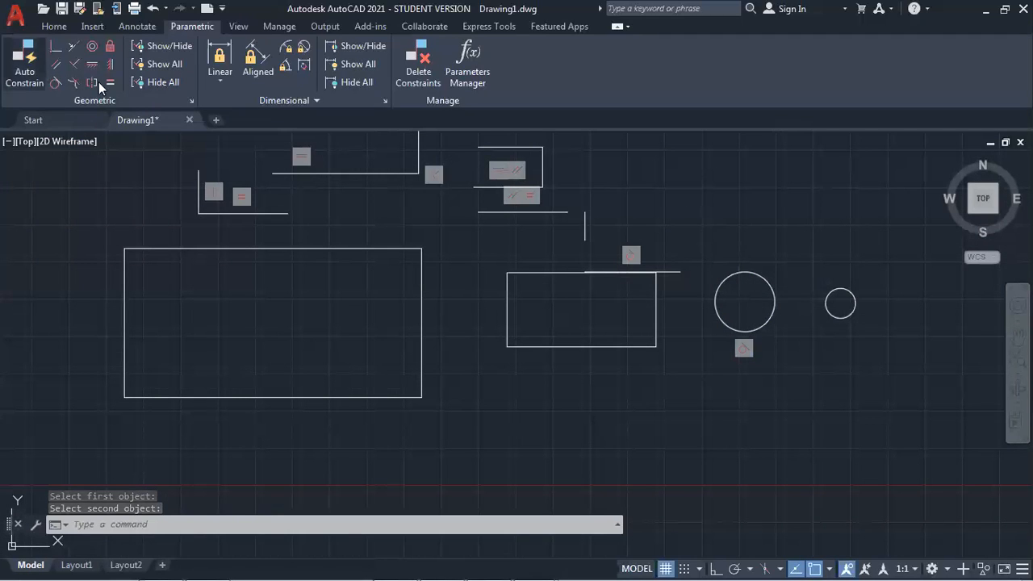
Draw a diagonal line about 7.5 units long at about 42°, sloping down past the upper right of the larger circle.
click(54, 26)
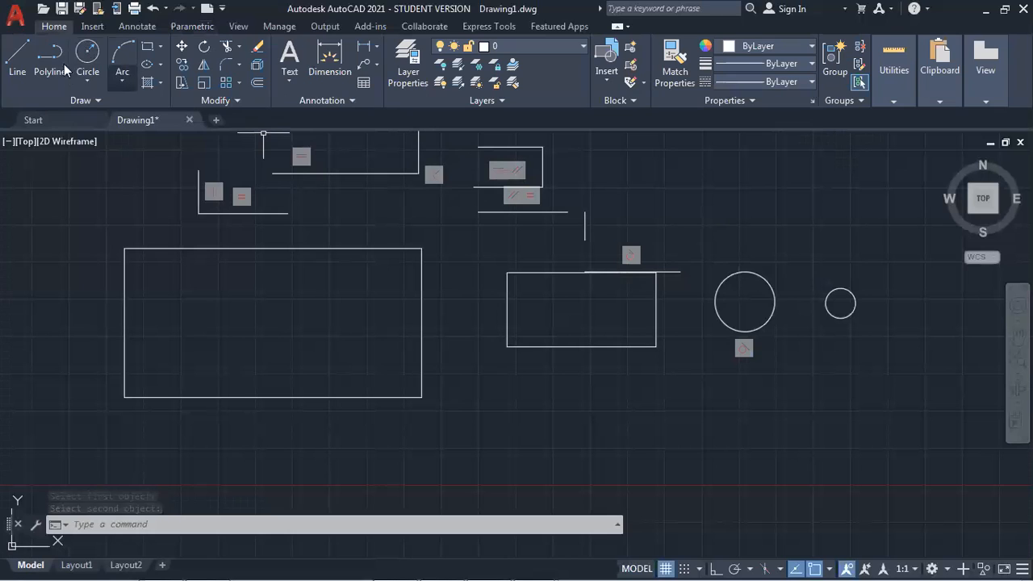
click(18, 55)
click(718, 207)
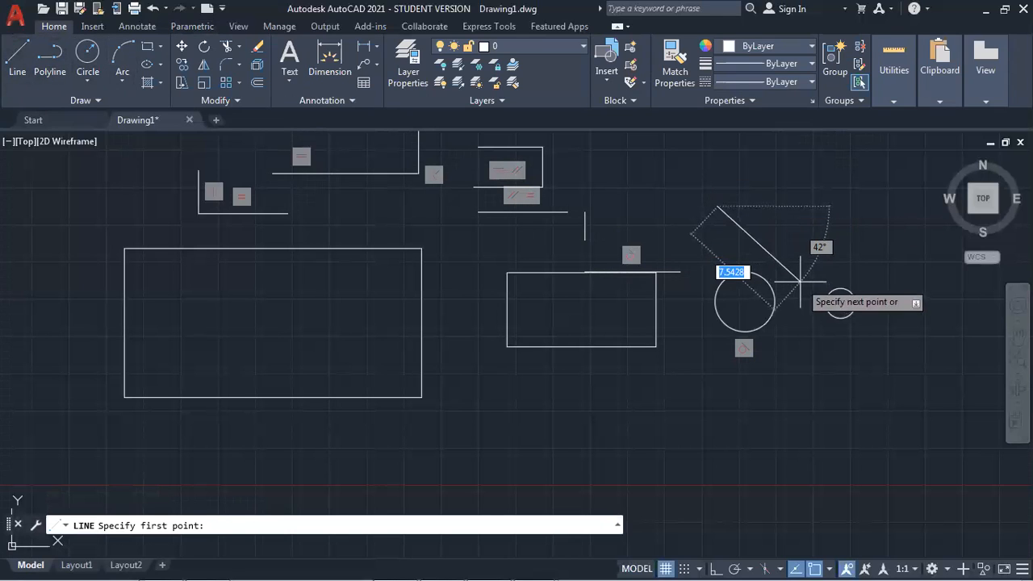
key(Escape)
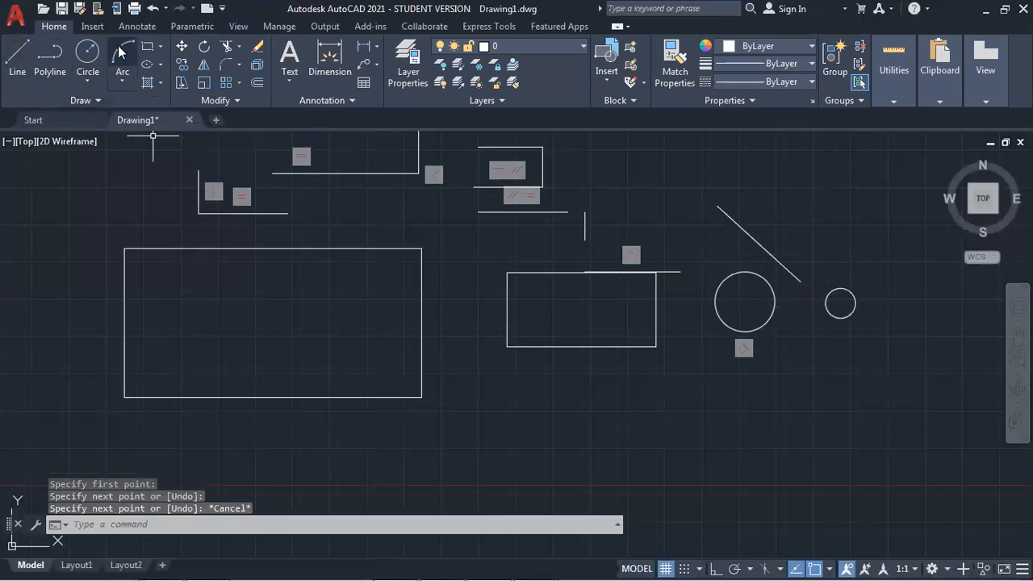
Make the diagonal line tangent to the larger circle, using the circle as the reference object.
click(173, 27)
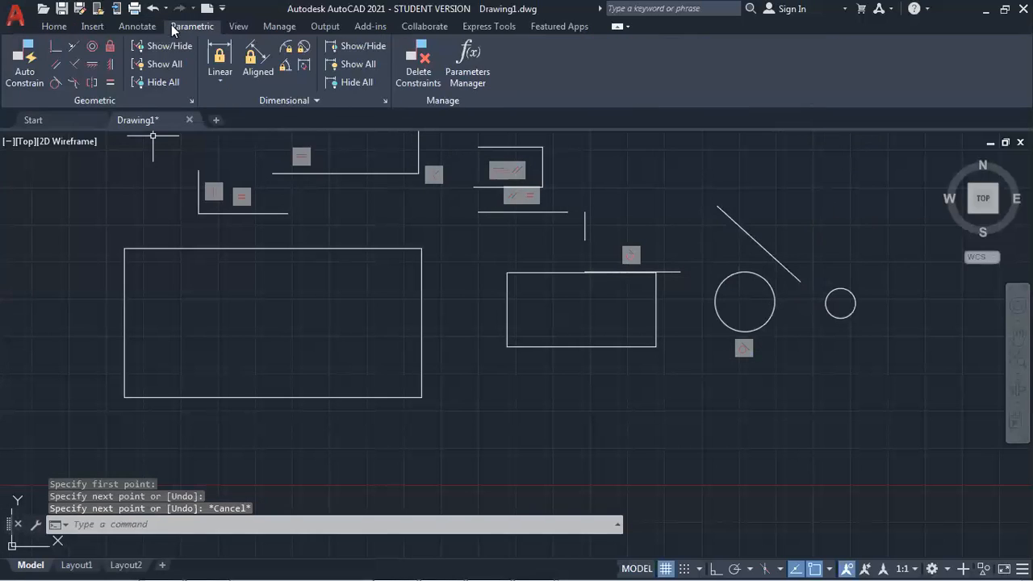
click(54, 81)
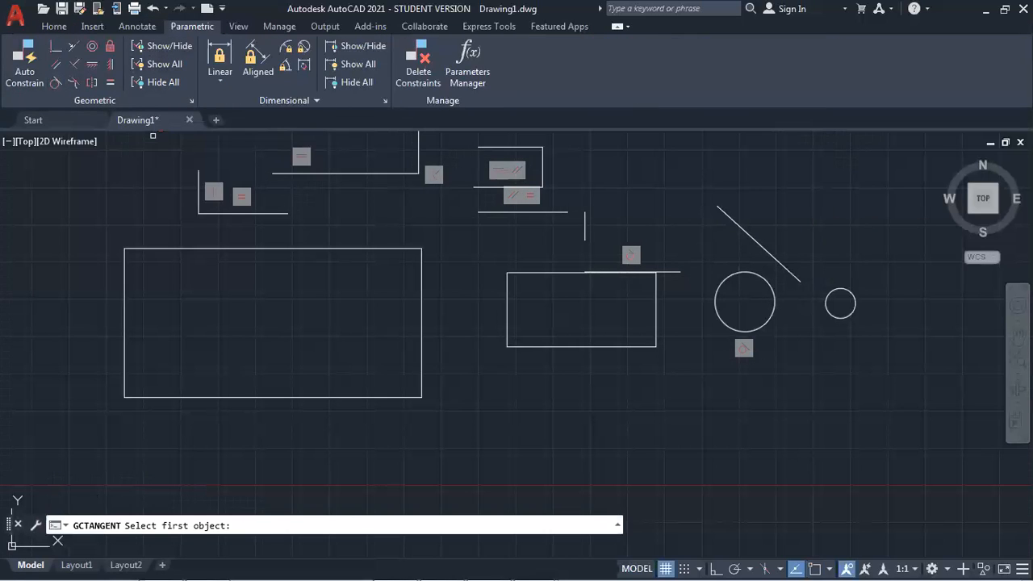
click(766, 279)
click(776, 258)
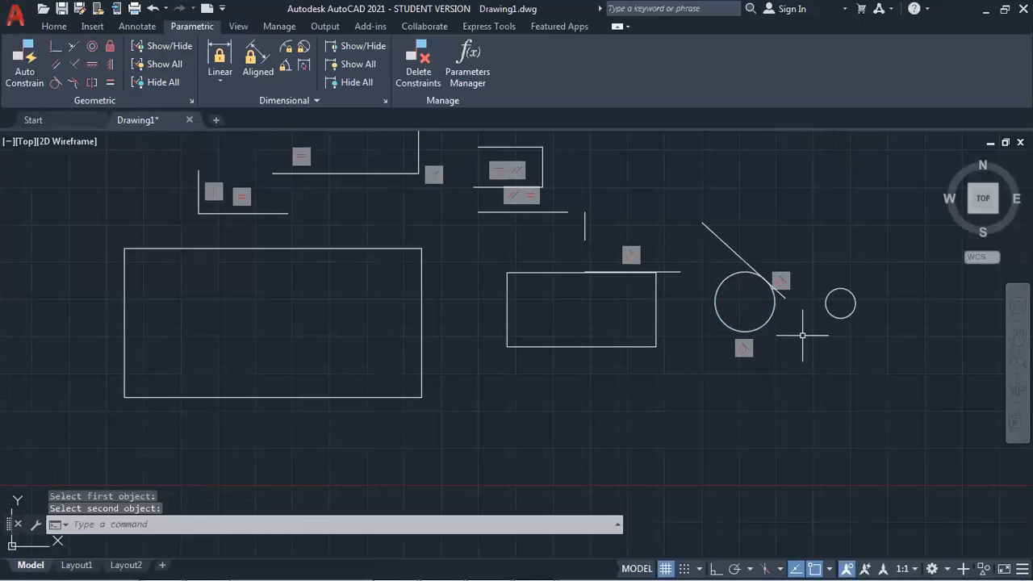
Make the small circle concentric with the larger circle.
click(91, 46)
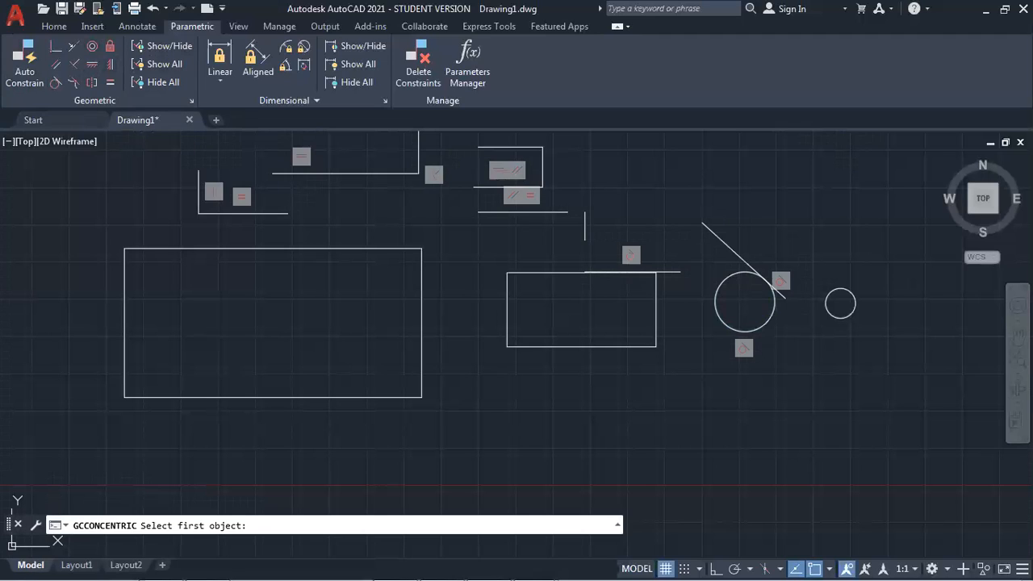
click(773, 308)
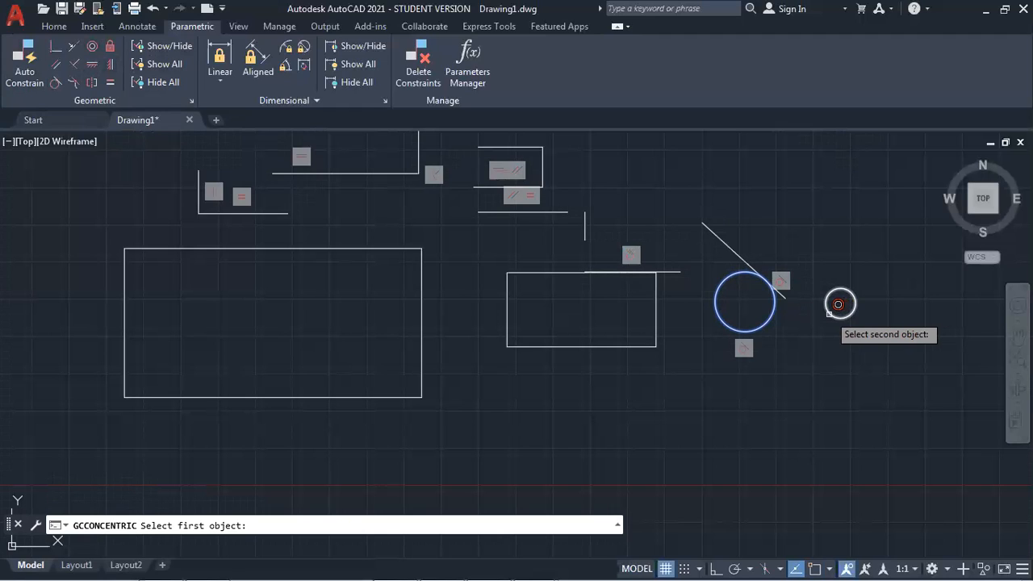
click(839, 304)
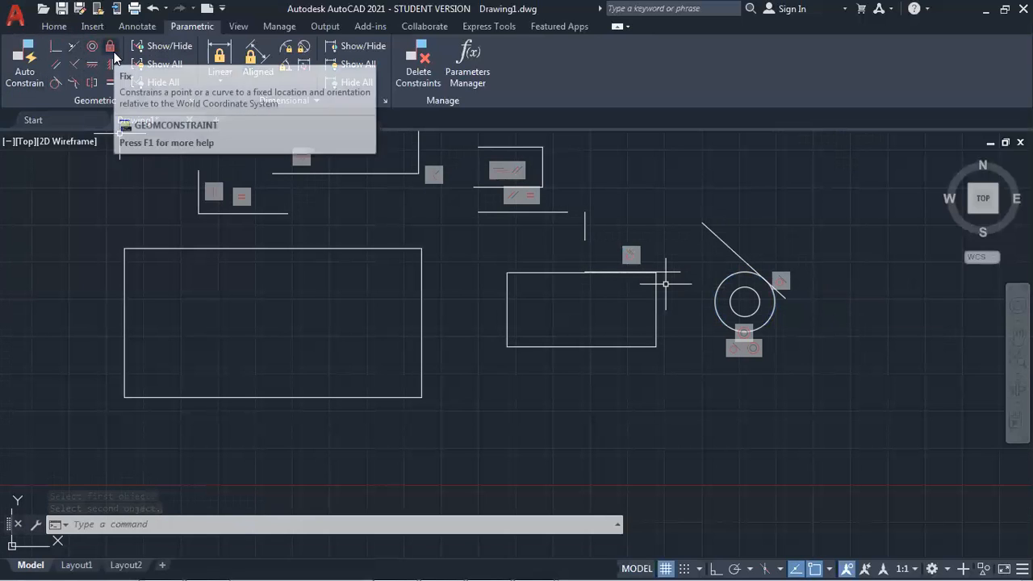
Hide all geometric constraint markers in the drawing and show them all again.
click(185, 50)
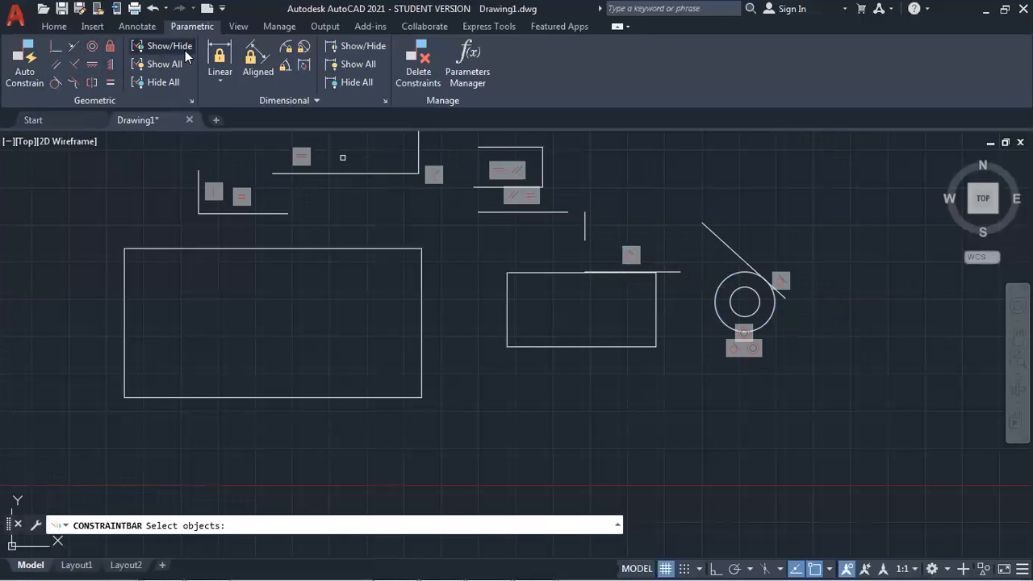
double_click(187, 167)
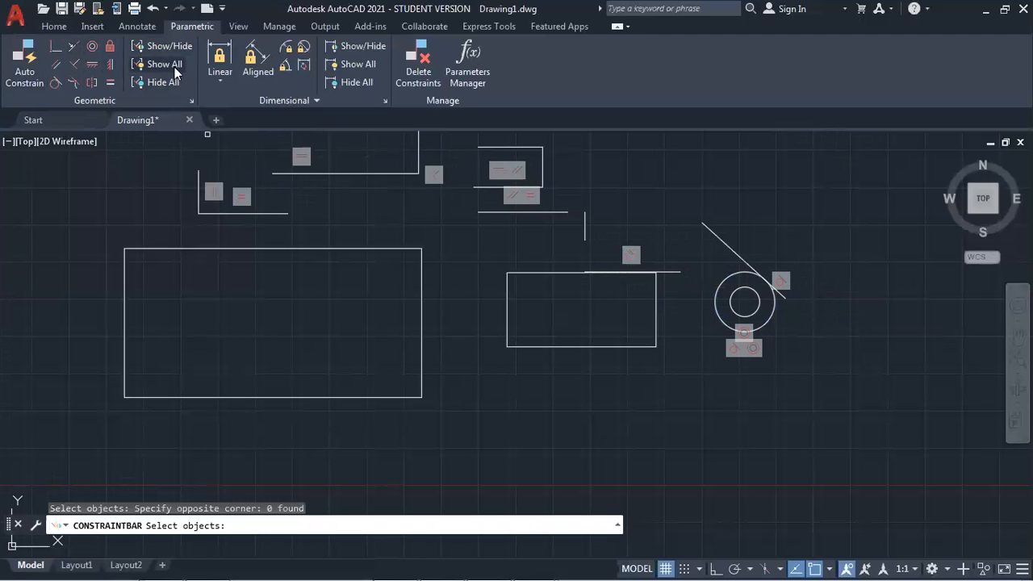
click(174, 67)
click(168, 82)
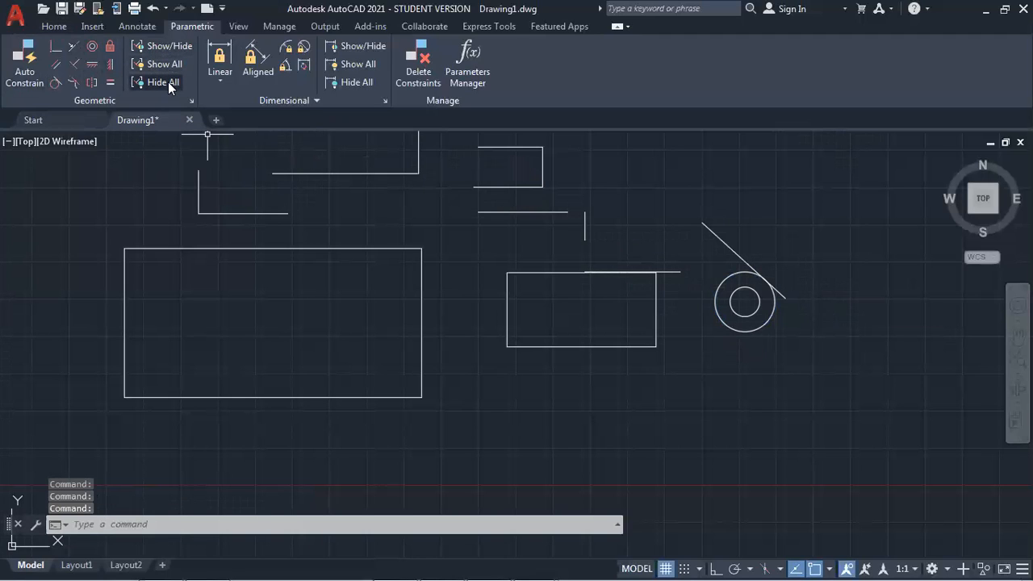
click(166, 63)
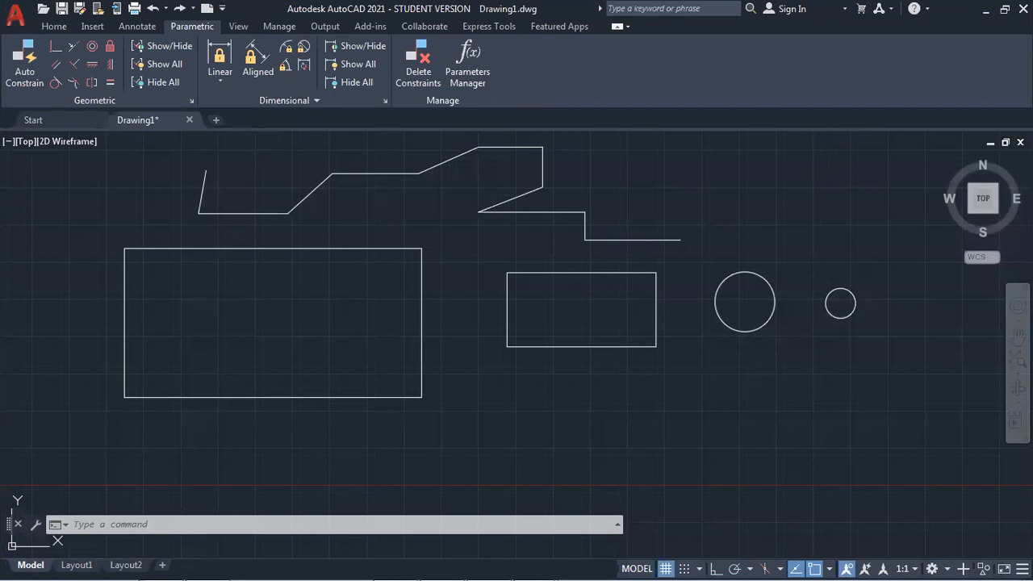
Place a linear dimensional constraint between the two bottom corners of the large rectangle, just below its bottom edge.
click(221, 74)
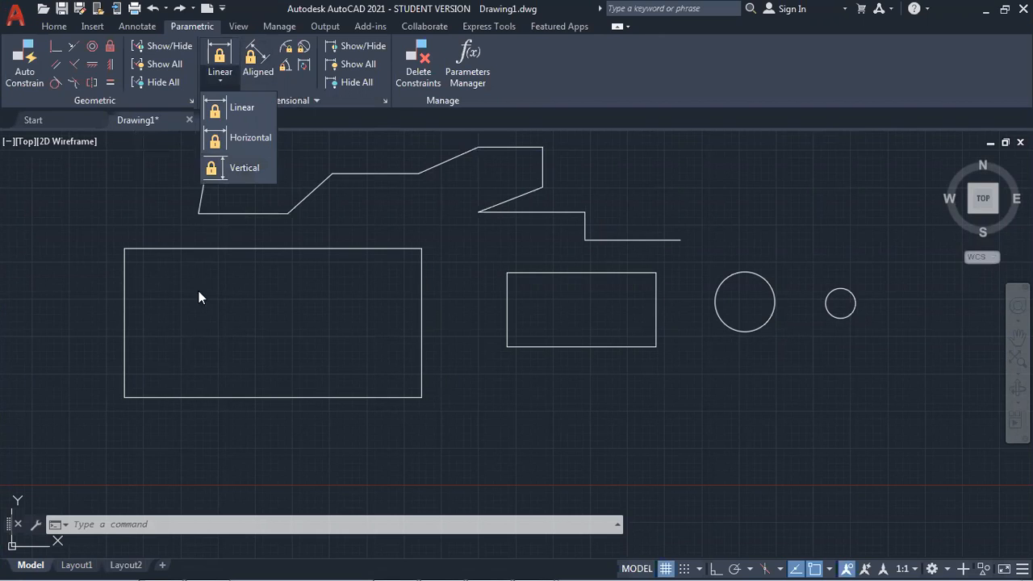
click(238, 108)
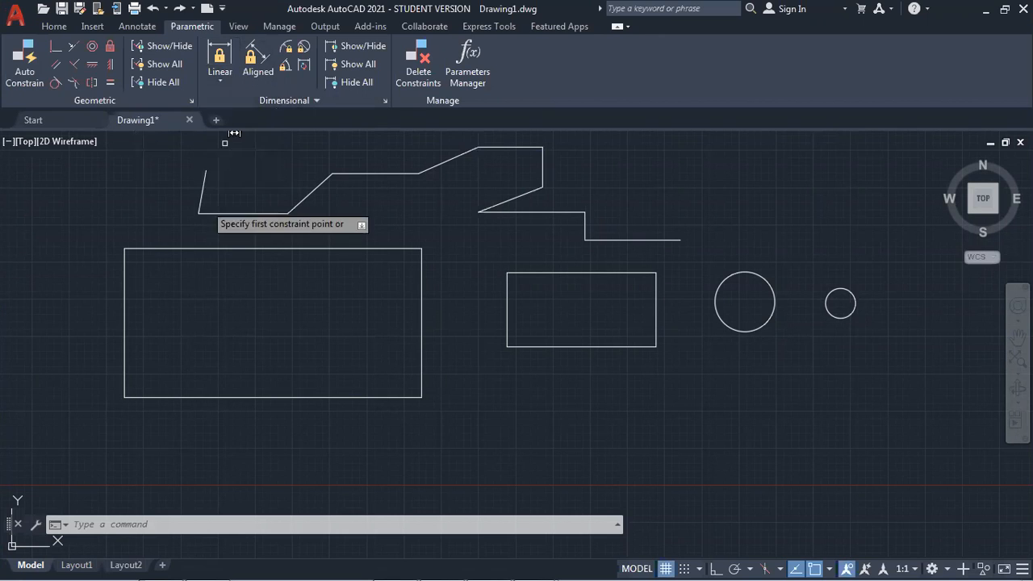
click(125, 401)
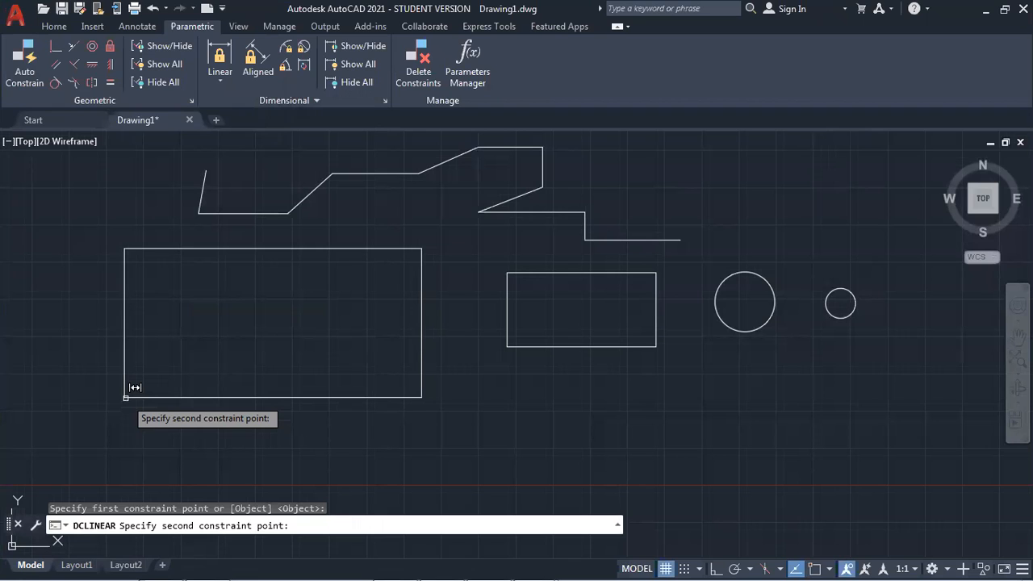
click(421, 397)
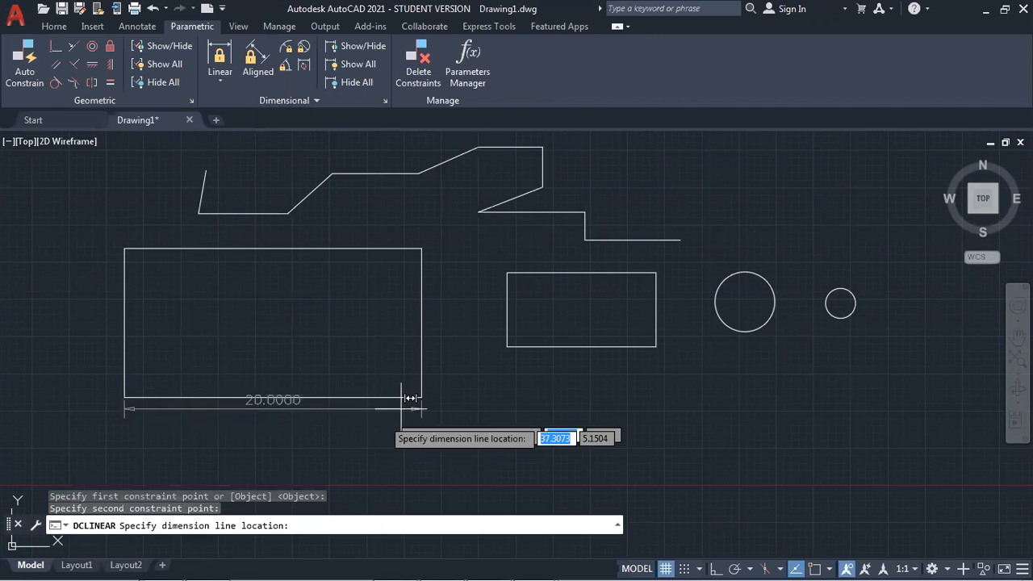
click(375, 428)
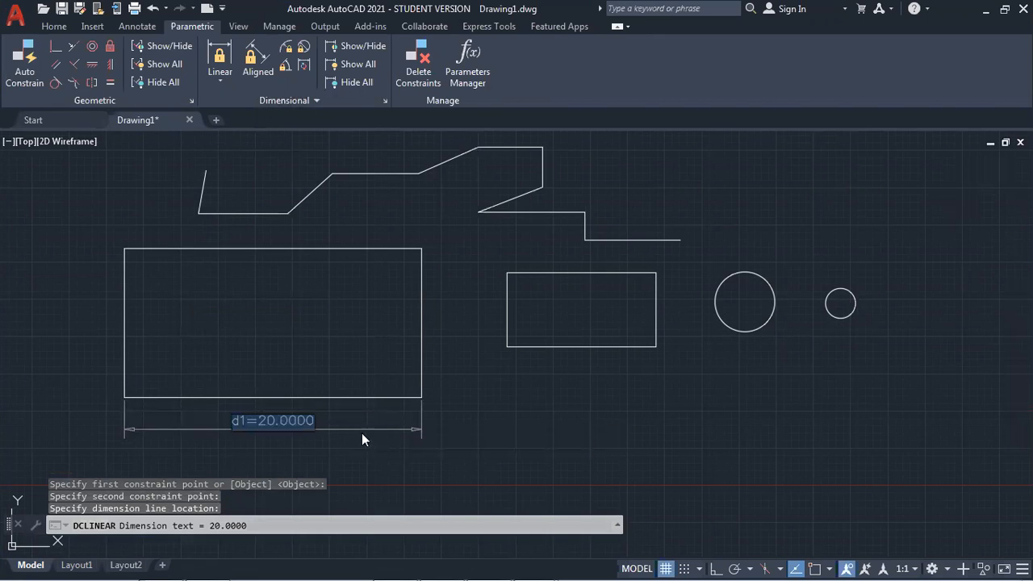
Set the bottom edge's linear constraint to 25.
click(313, 421)
key(BackSpace)
key(BackSpace)
key(BackSpace)
key(BackSpace)
key(BackSpace)
key(BackSpace)
key(BackSpace)
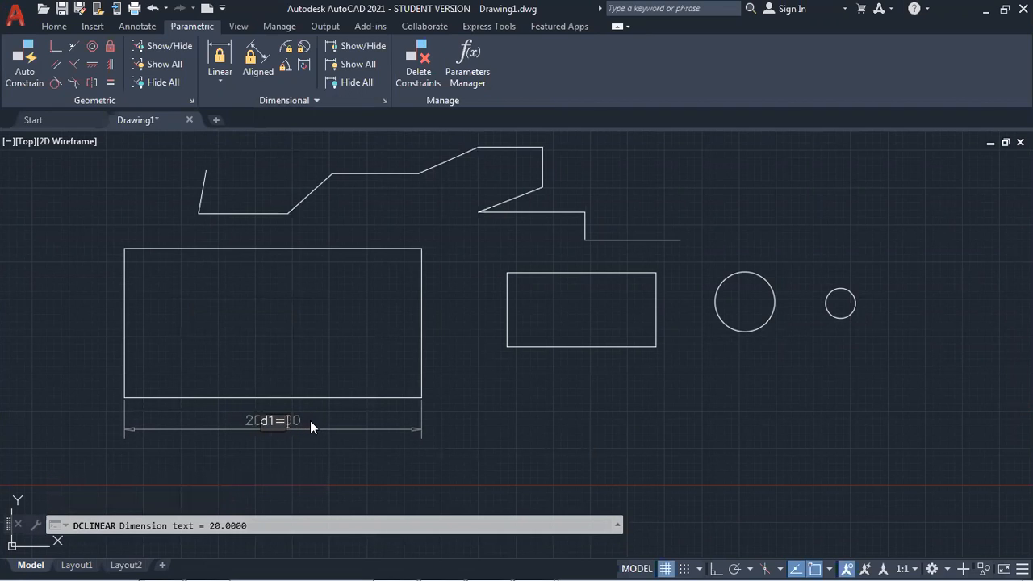
text(25)
key(Return)
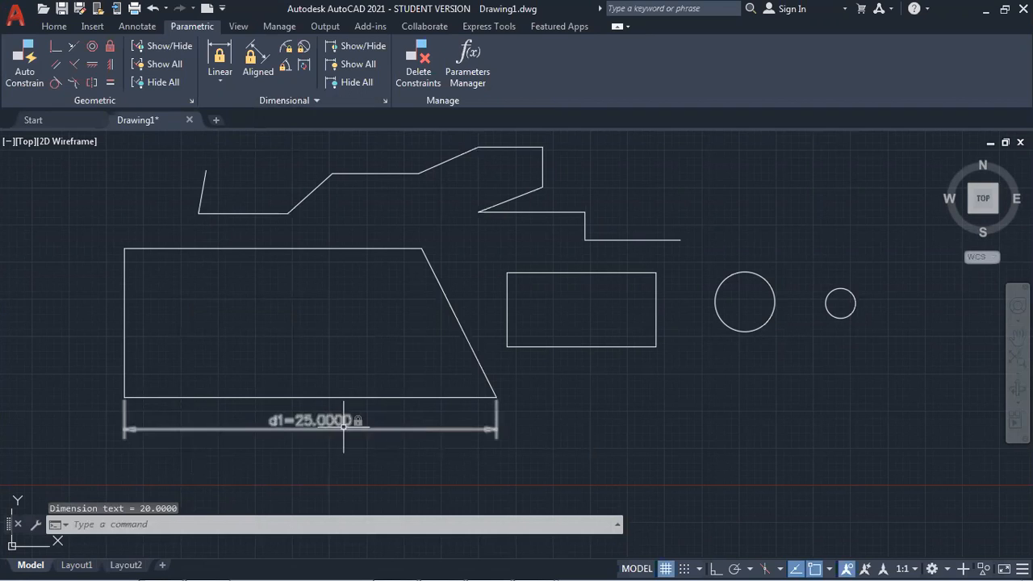
Add a linear dimensional constraint above the large shape's top edge, accepting the current length.
click(221, 56)
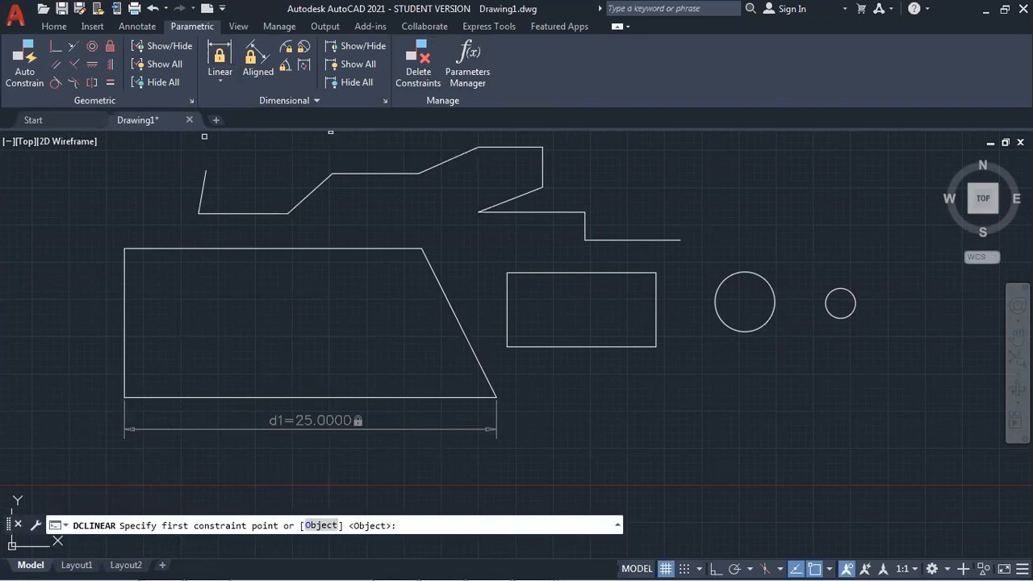
click(124, 249)
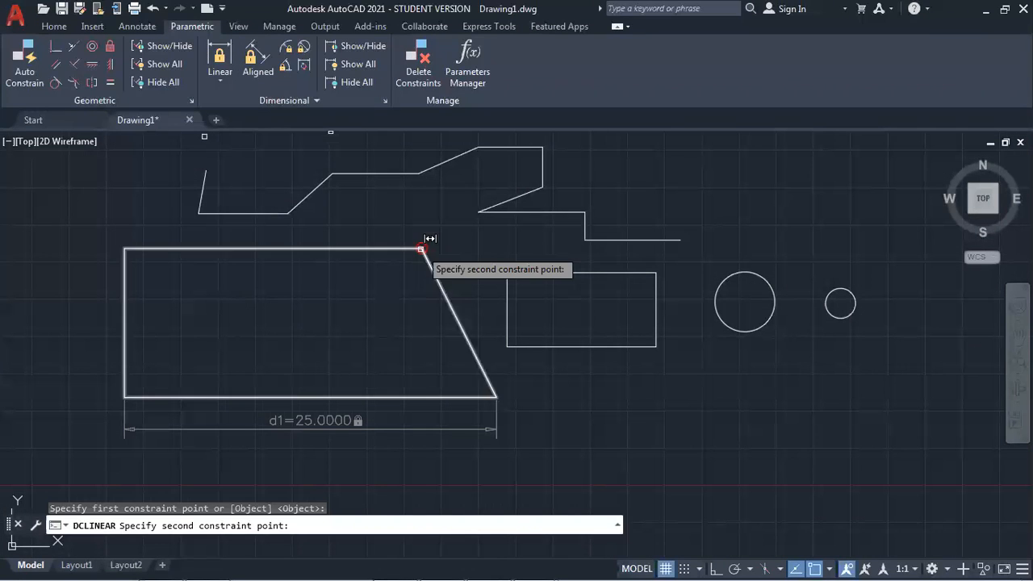
click(421, 249)
click(367, 237)
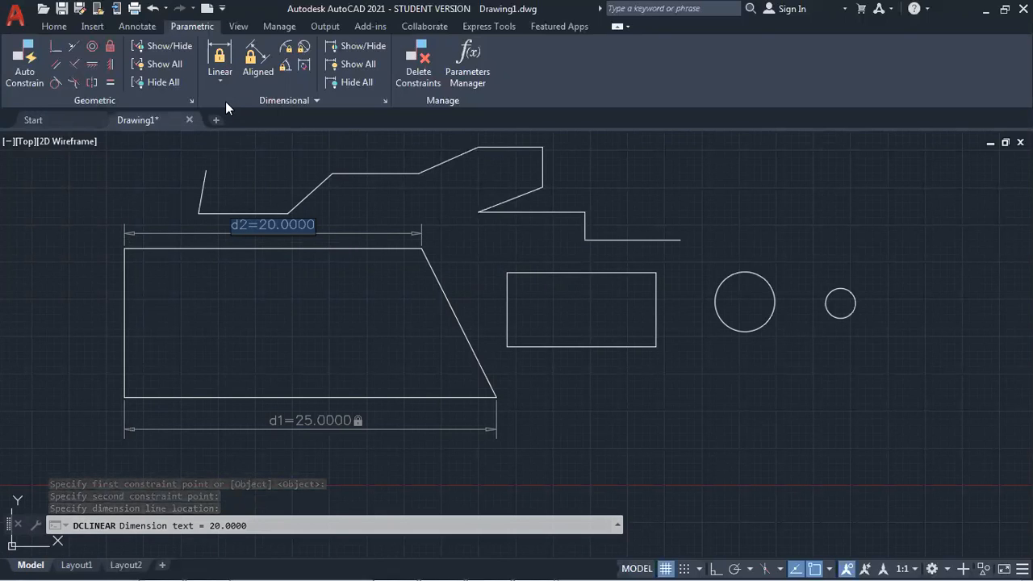
key(Return)
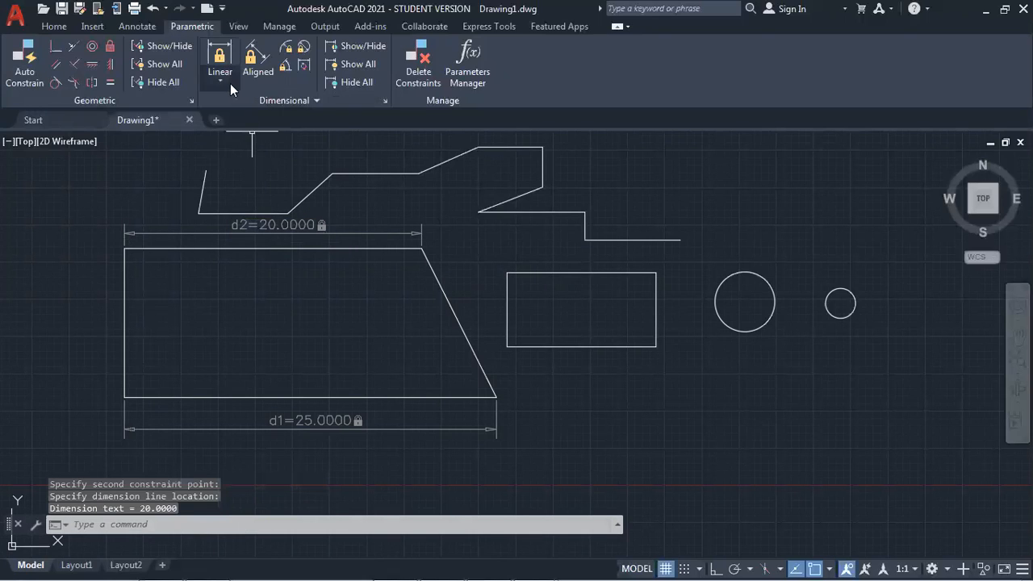
Add a linear dimensional constraint beside the large shape's left vertical edge, accepting the current length.
click(230, 83)
click(229, 110)
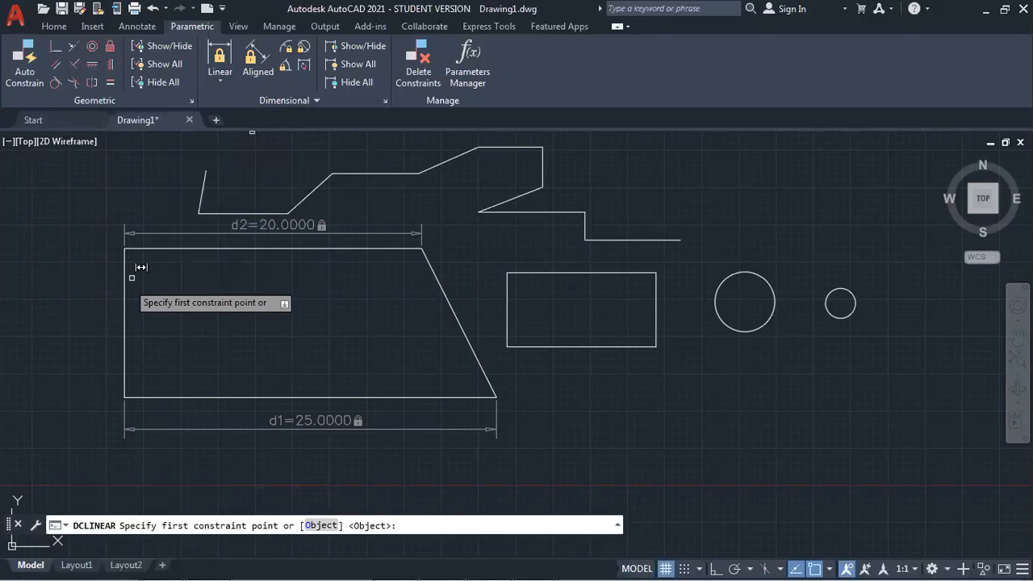
click(125, 249)
click(124, 395)
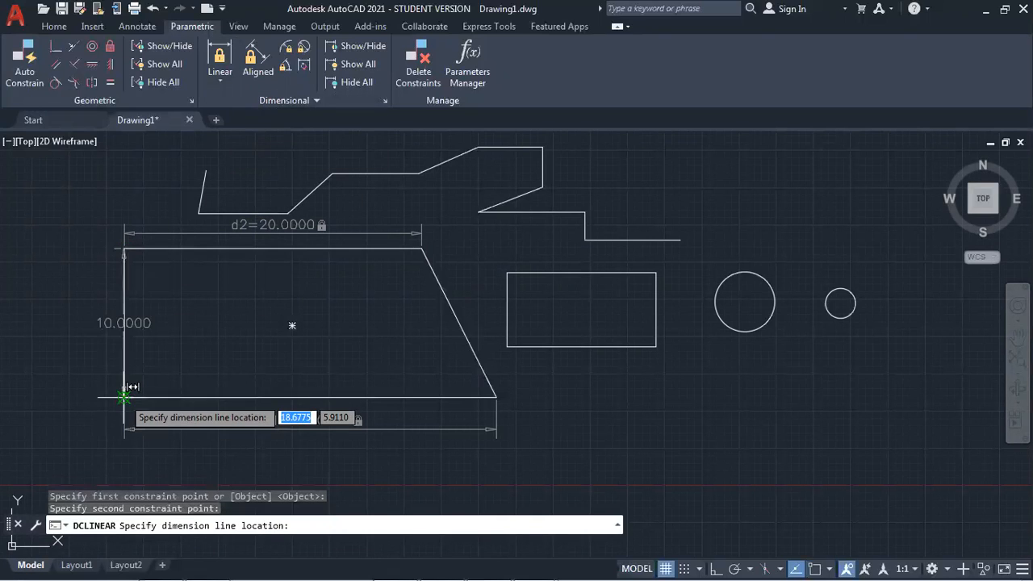
click(80, 367)
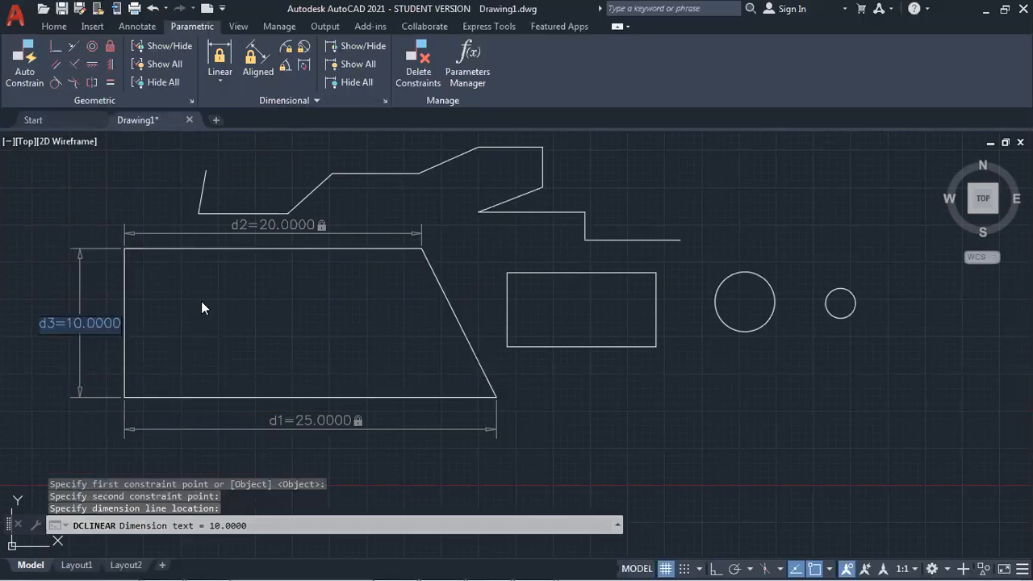
key(Return)
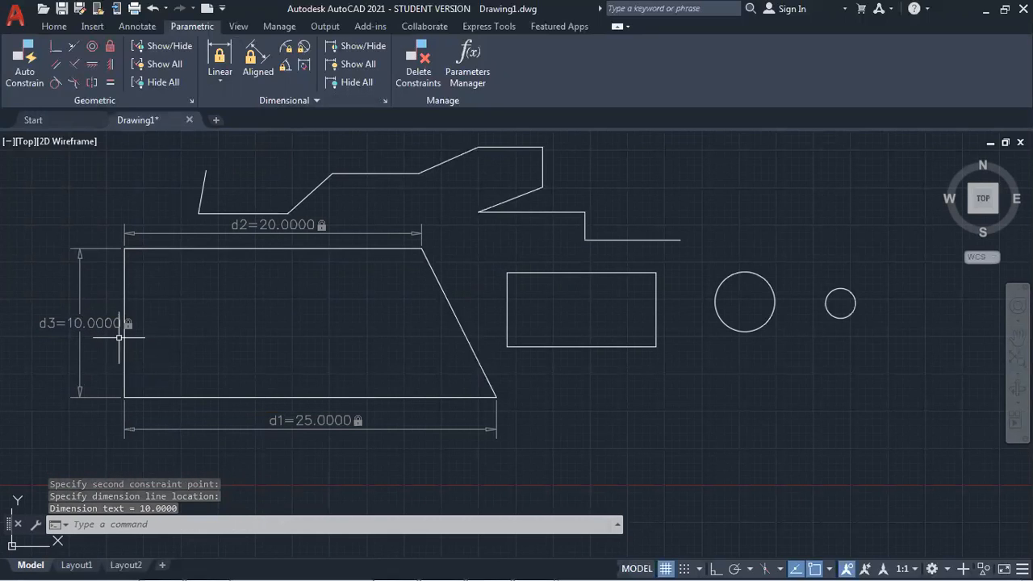
Add an aligned dimensional constraint outside the large shape's slanted edge, accepting the current length.
click(222, 82)
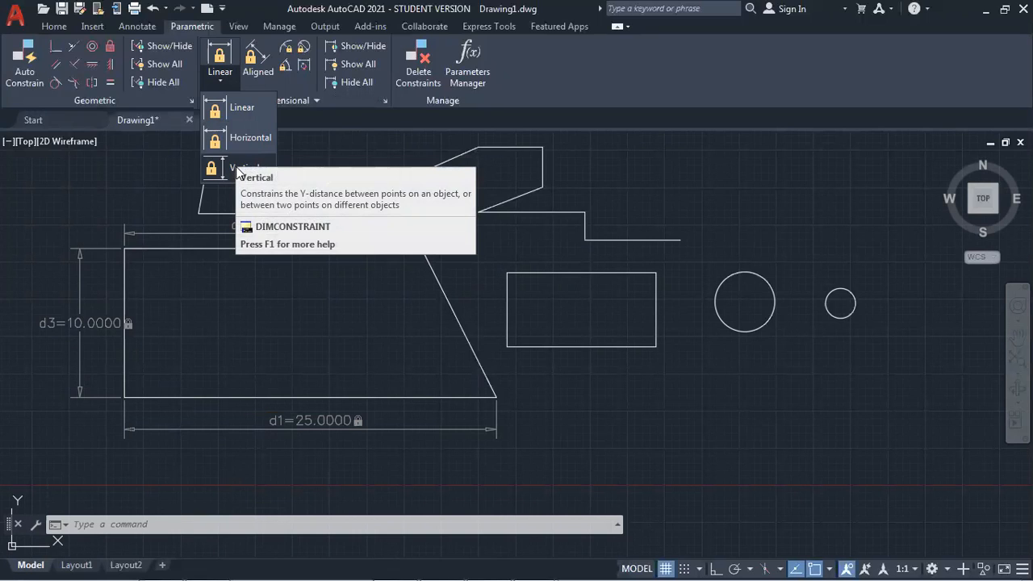
click(260, 74)
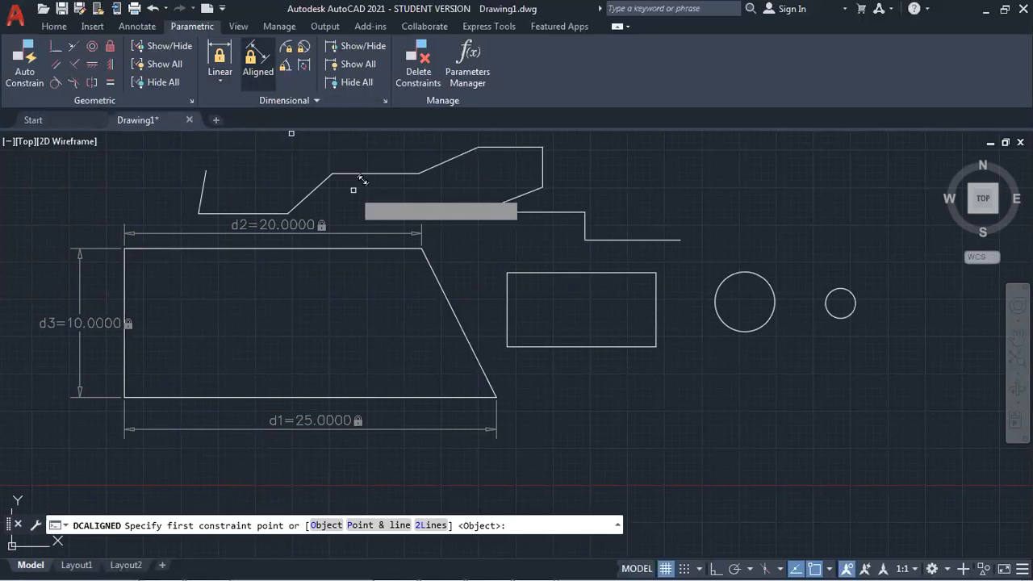
click(421, 247)
click(495, 397)
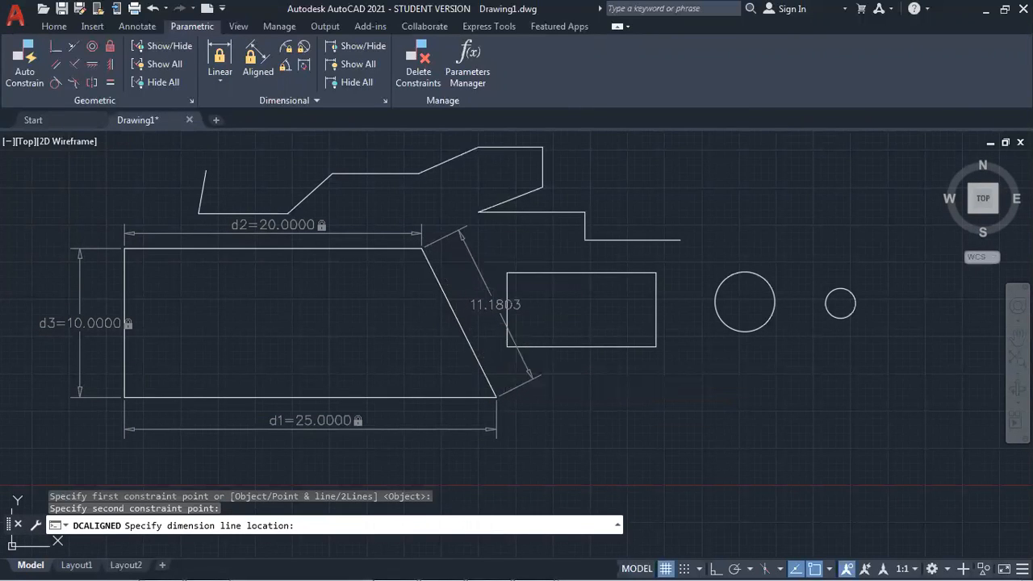
click(496, 304)
click(368, 332)
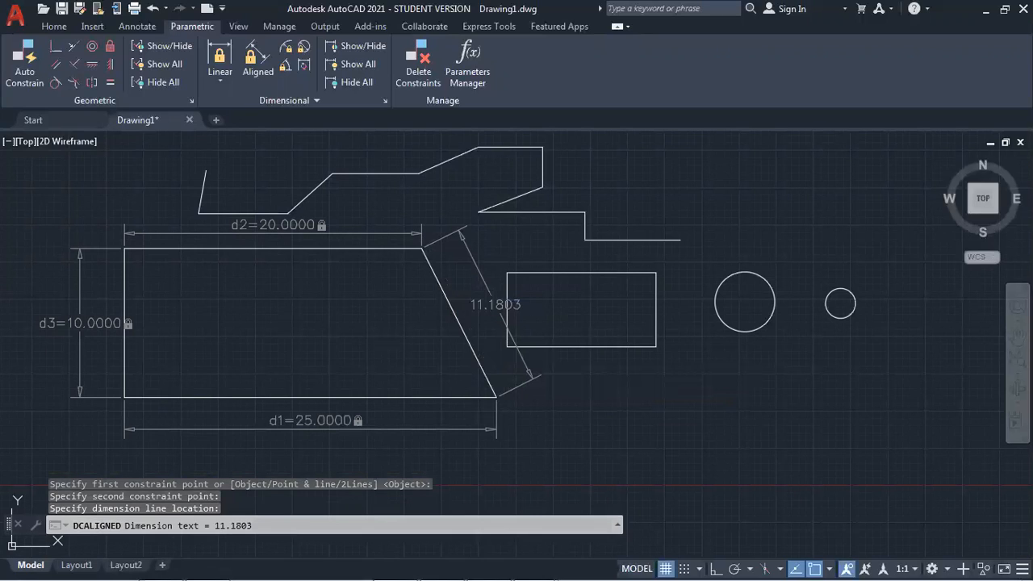
click(369, 254)
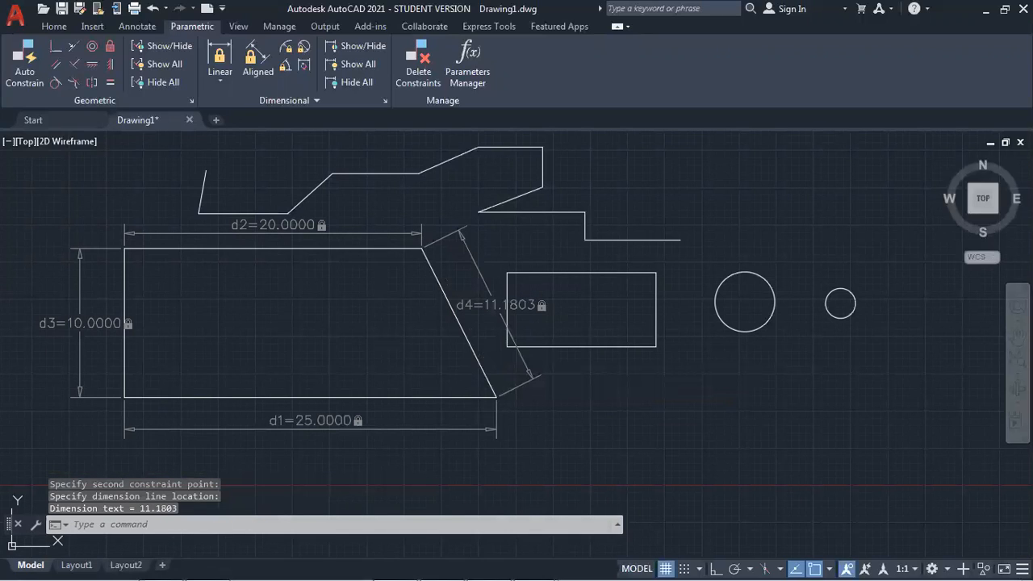
Try to add an angular dimensional constraint inside the large shape between its top edge and slanted edge.
click(289, 68)
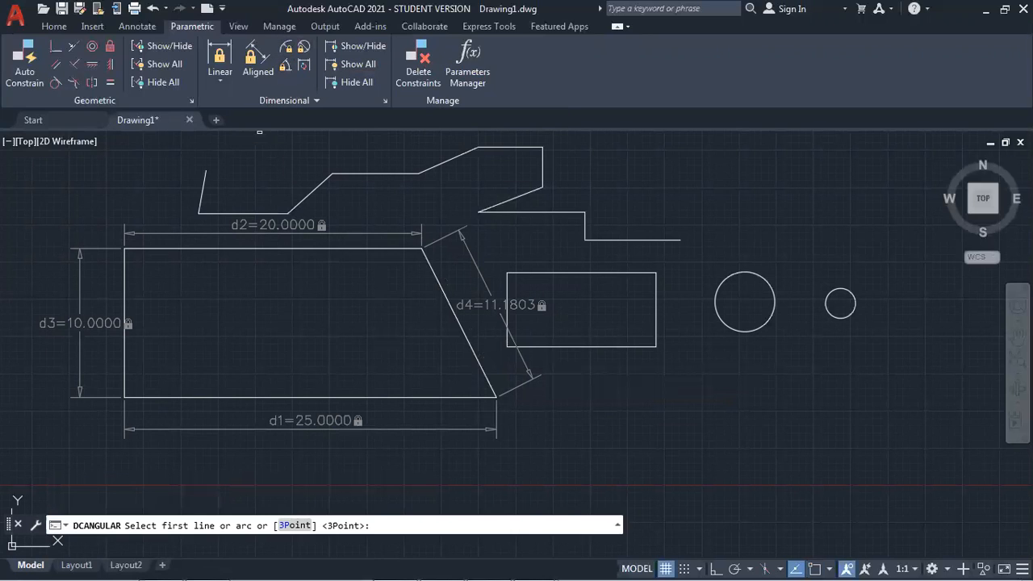
click(371, 249)
click(427, 260)
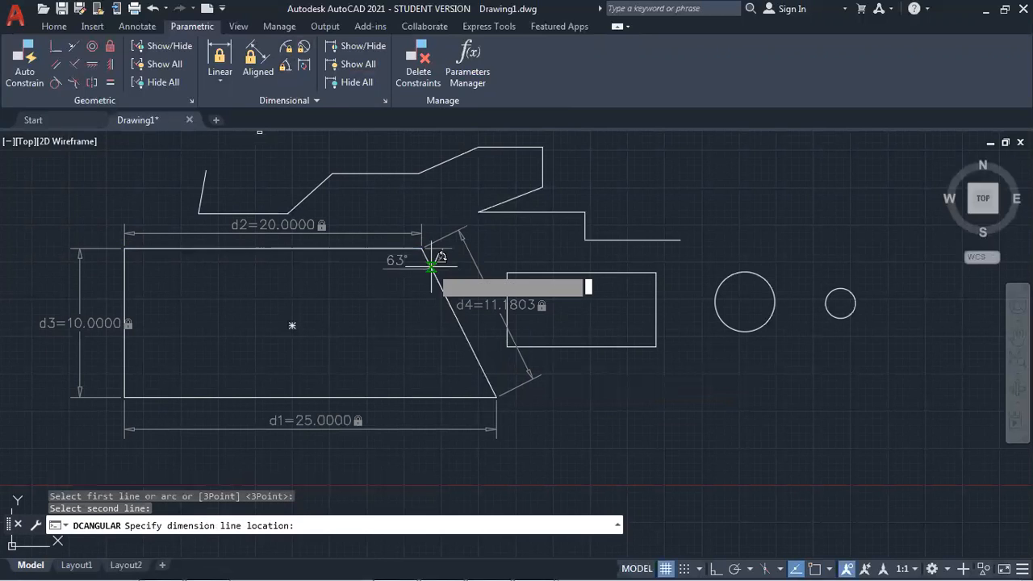
click(385, 285)
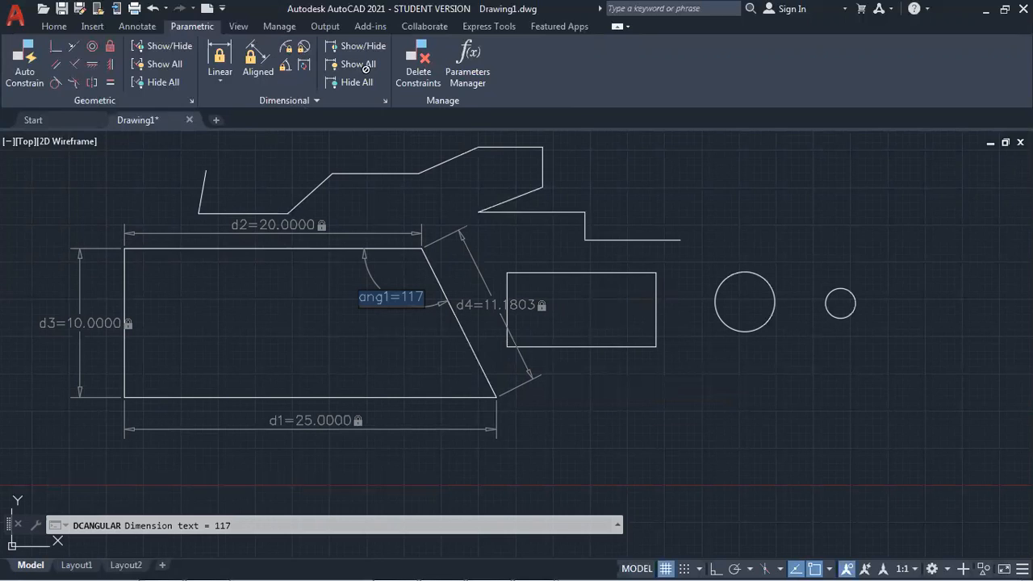
key(Escape)
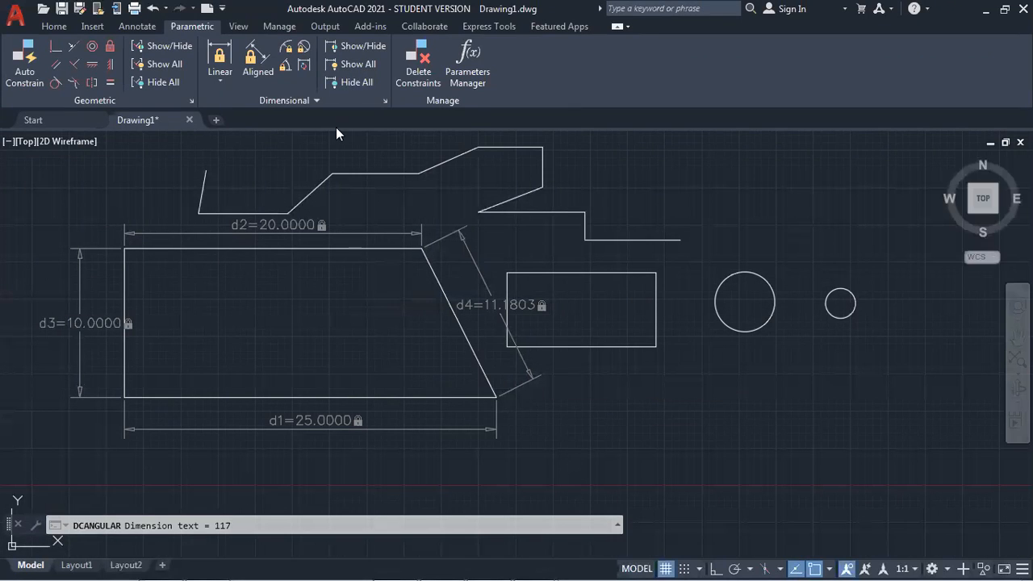
Hide all dimensional constraints in the drawing and show them all again.
click(347, 83)
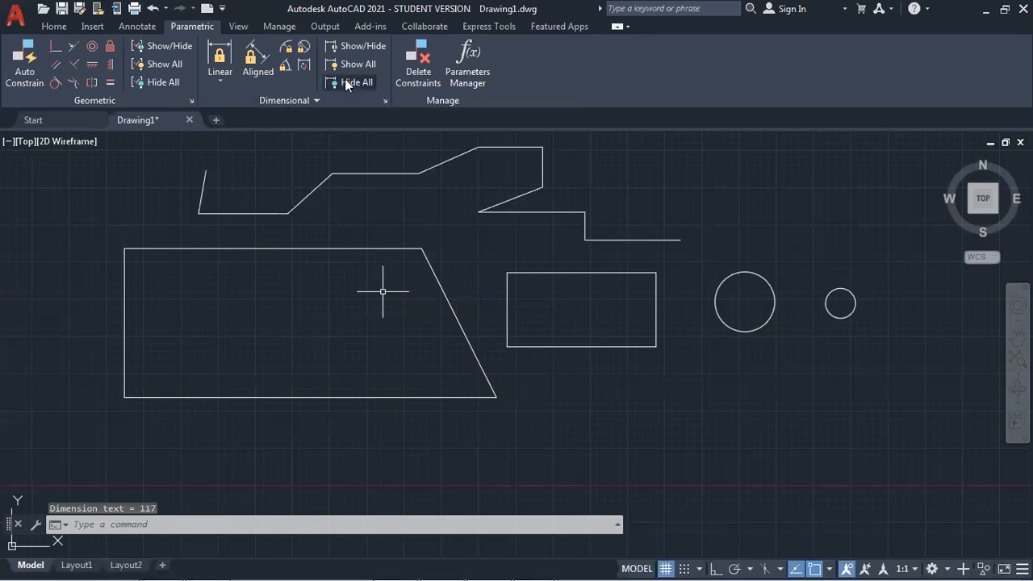
click(347, 65)
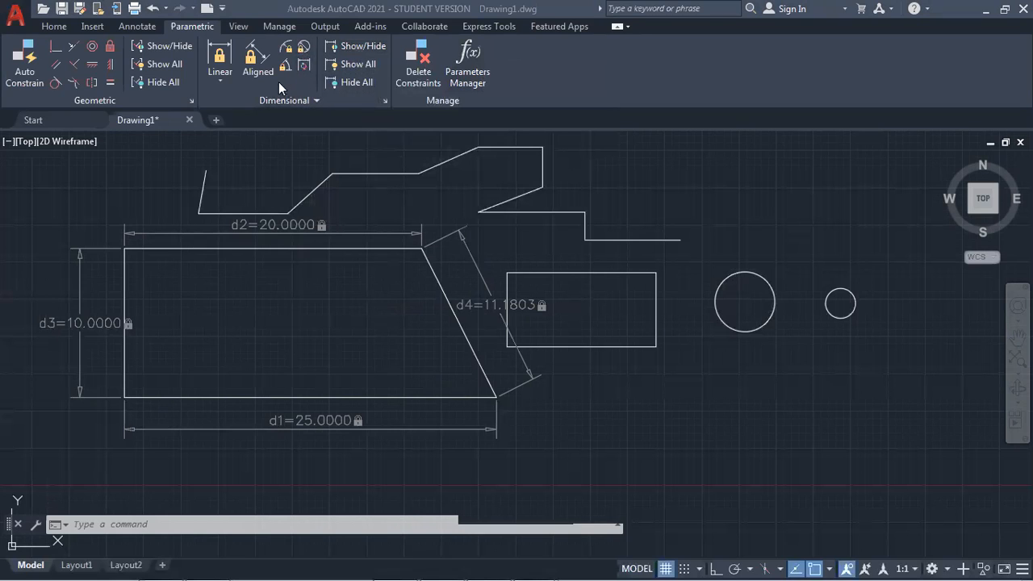
click(757, 278)
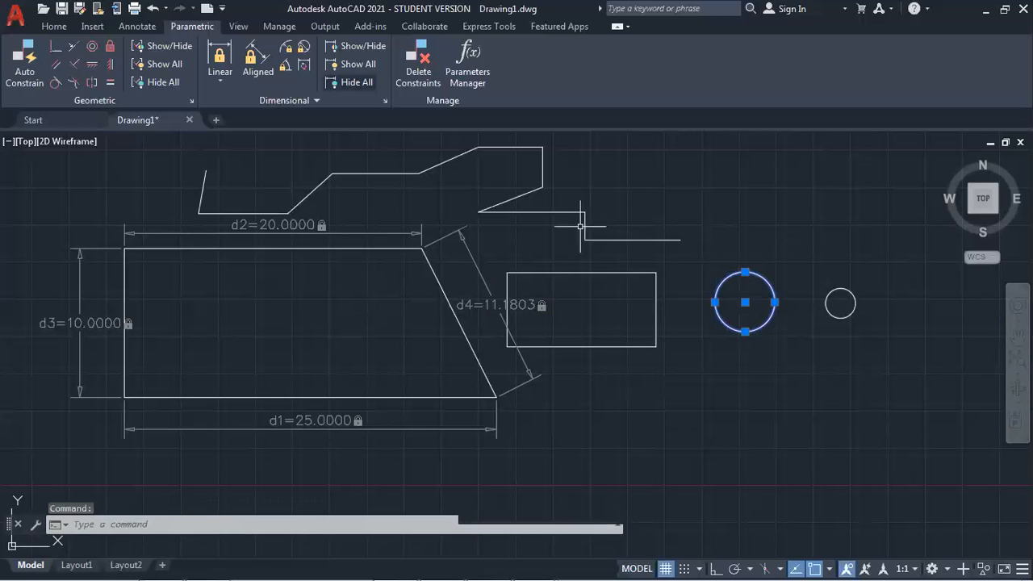
click(306, 48)
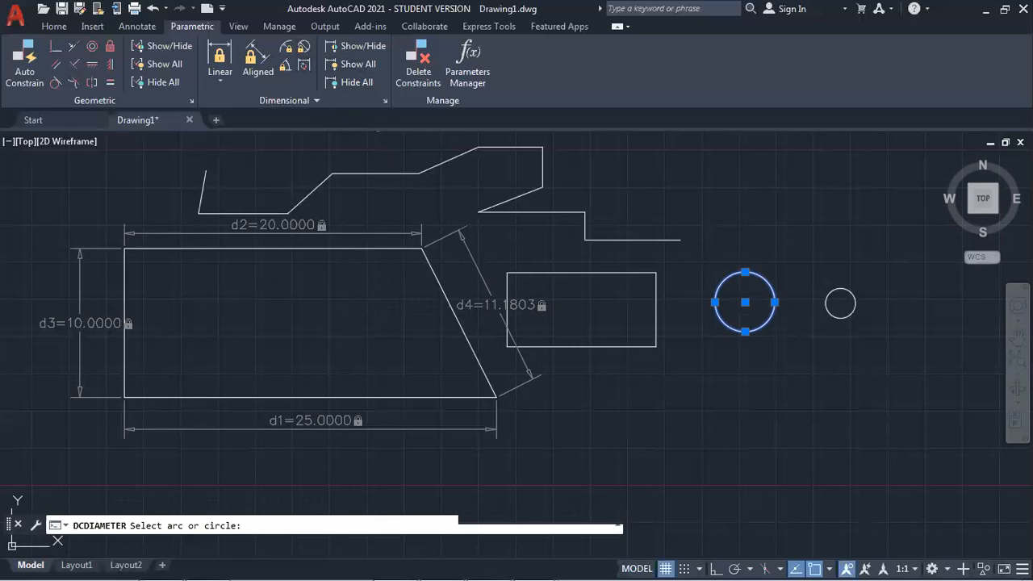
click(749, 273)
click(750, 274)
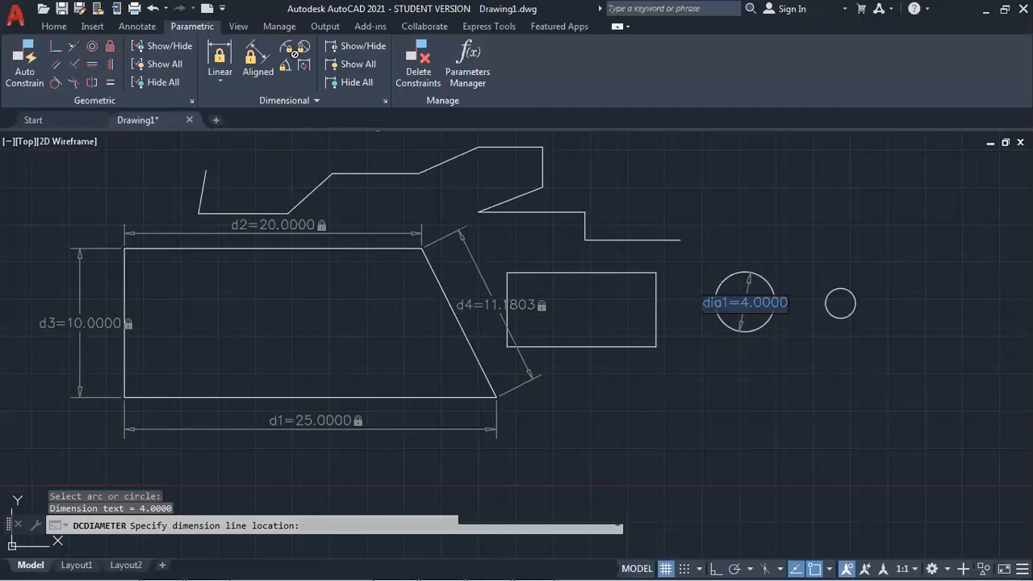
key(Escape)
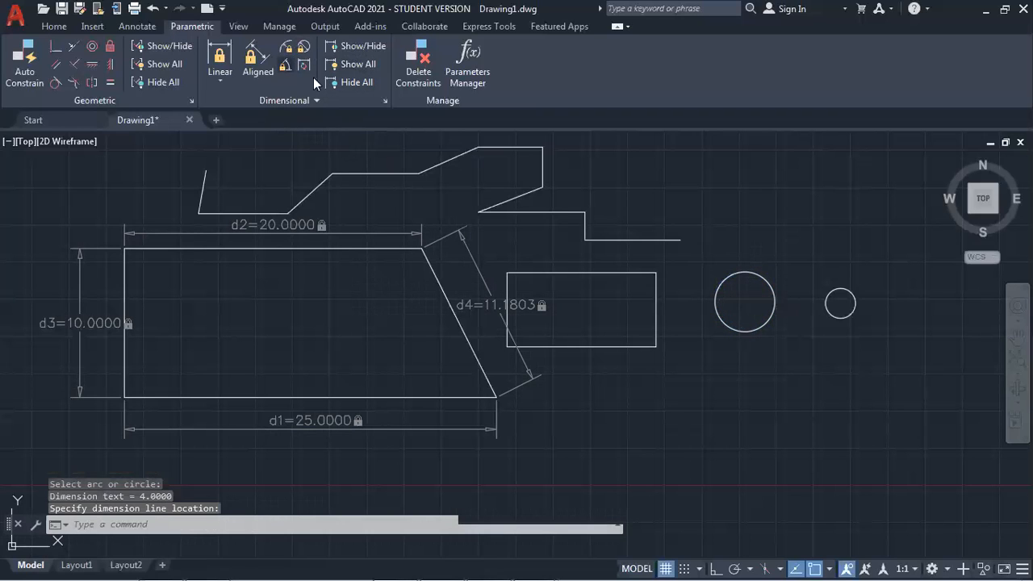
Add a diameter dimensional constraint to the larger circle, accepting the current diameter.
click(304, 46)
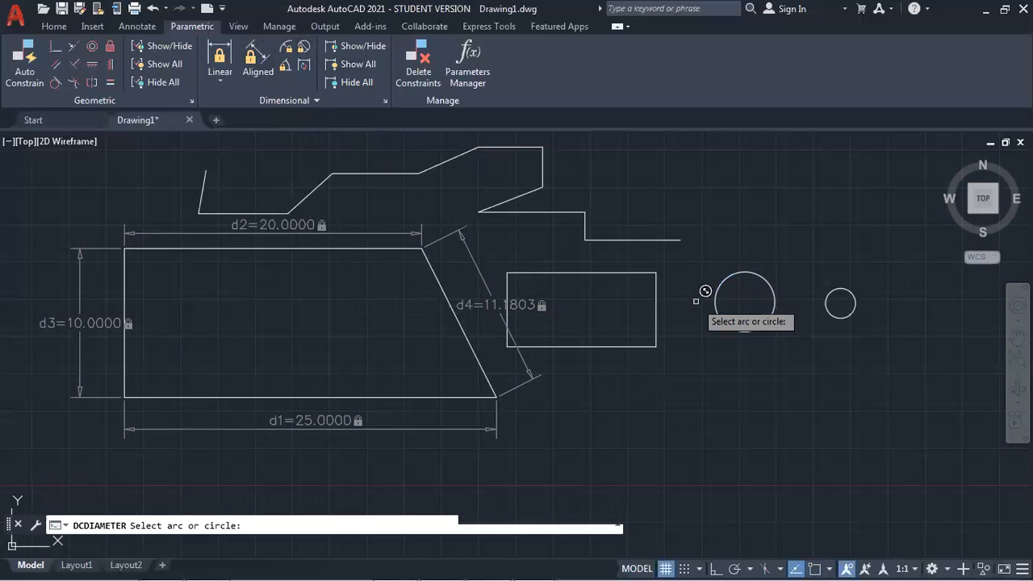
click(729, 285)
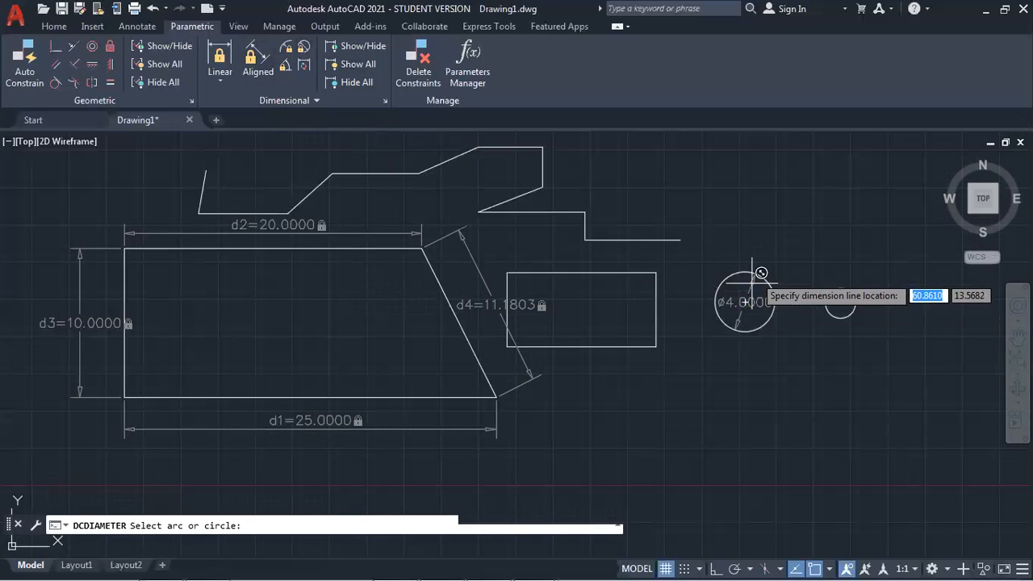
click(761, 233)
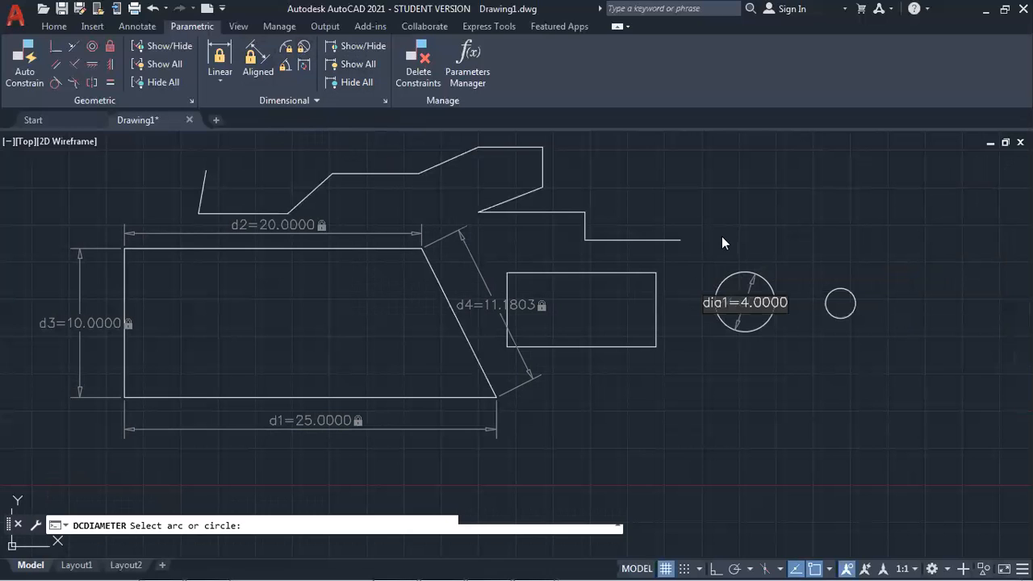
key(Return)
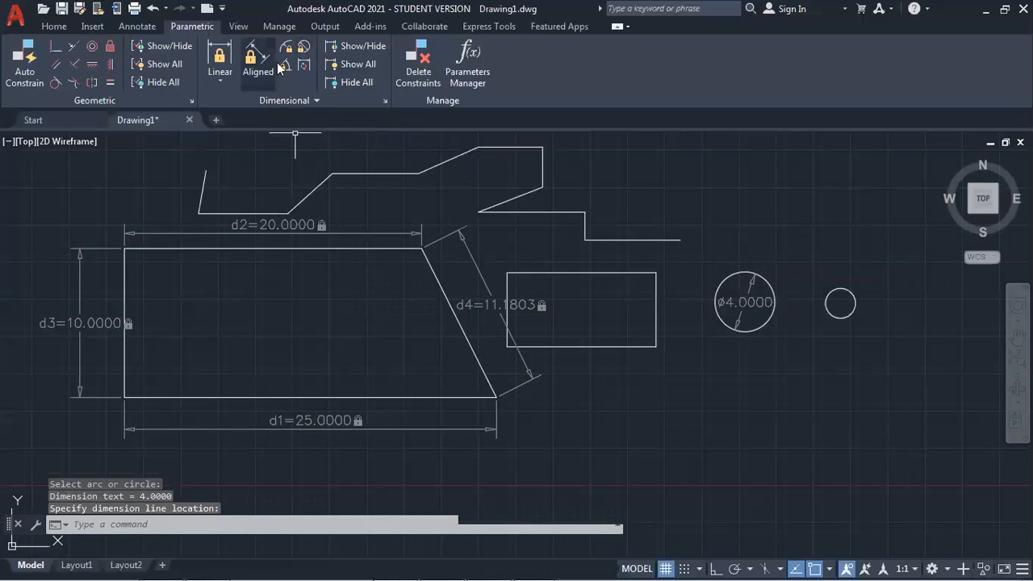
Add a radius dimensional constraint to the smaller circle, accepting the current radius.
click(285, 50)
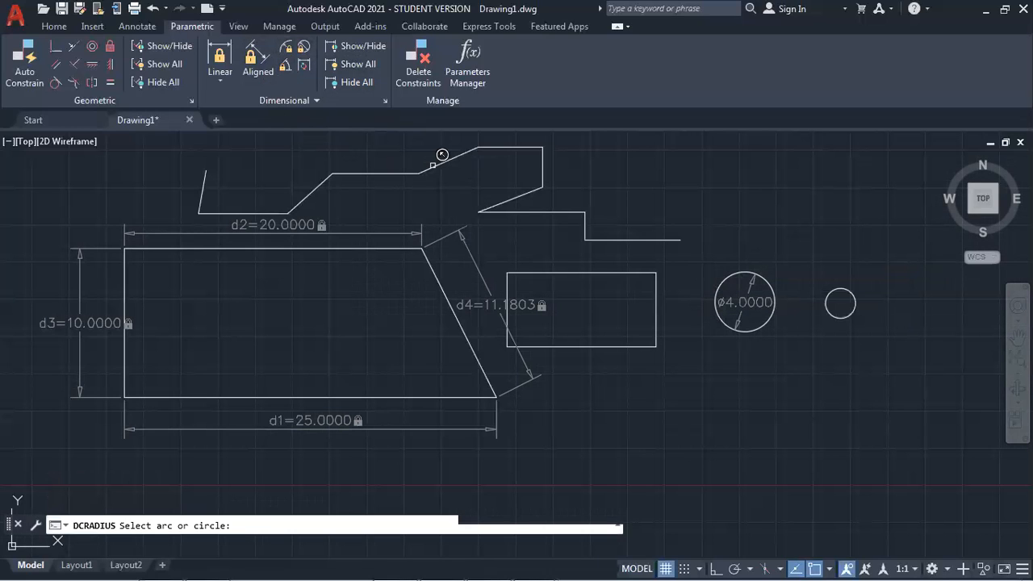
click(840, 290)
click(843, 270)
key(Return)
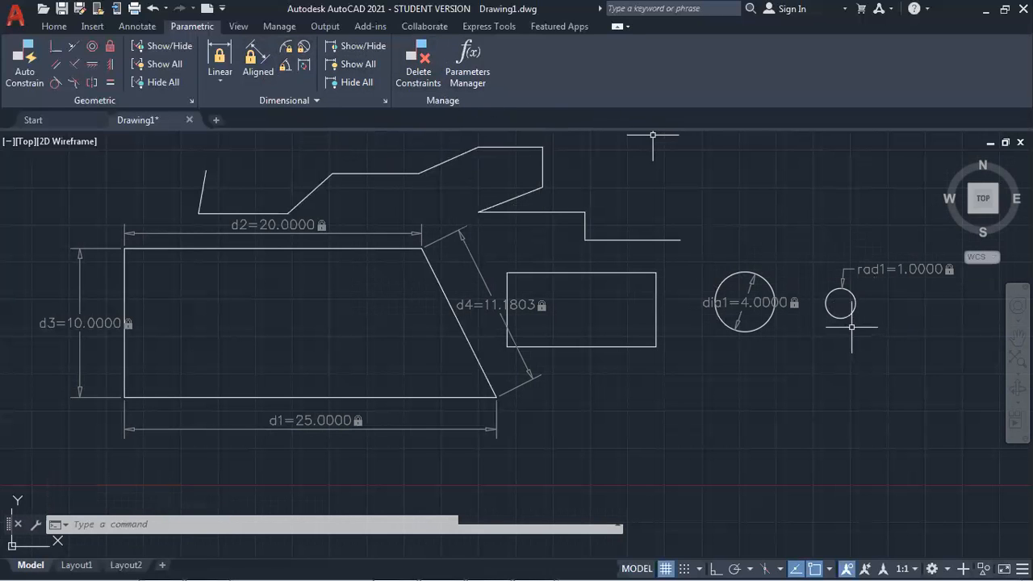
Set the larger circle's diameter constraint to the expression rad1*7 so that it depends on the smaller circle's radius.
mouse_move(896, 353)
middle_down()
mouse_move(839, 362)
mouse_move(611, 338)
mouse_move(582, 321)
middle_up()
scroll(557, 286, up, 5)
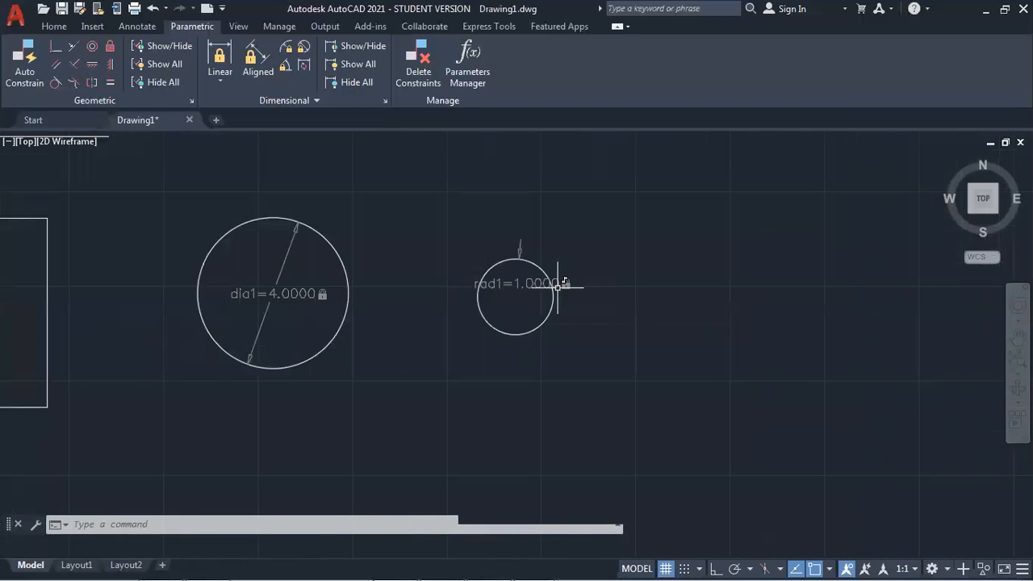
scroll(513, 295, up, 2)
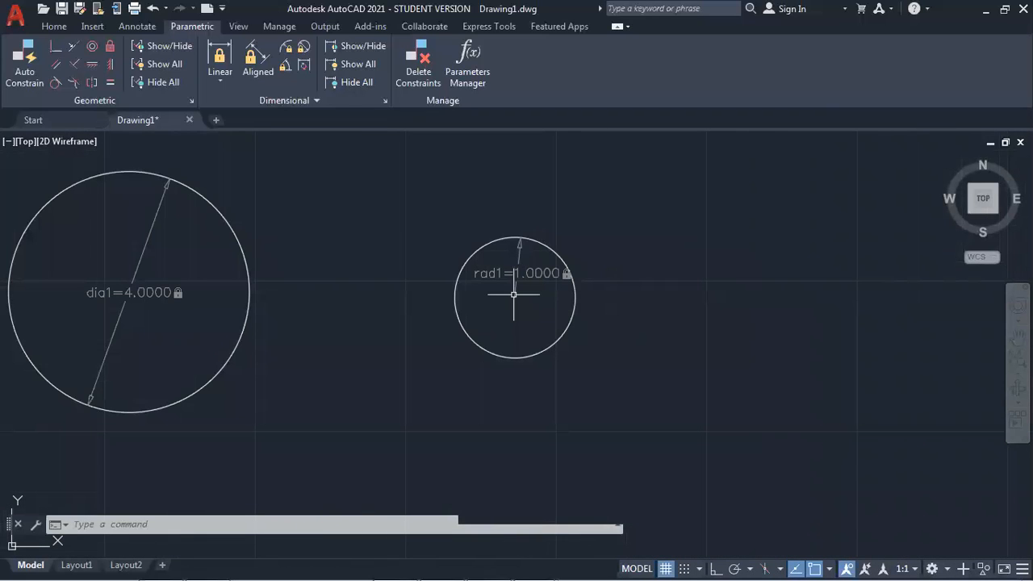
click(159, 292)
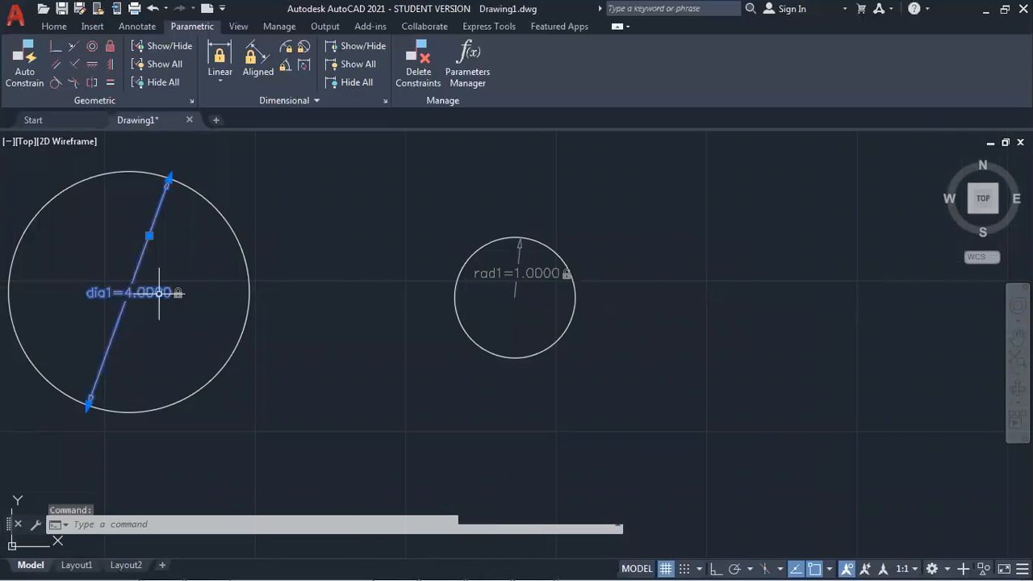
double_click(158, 292)
click(171, 293)
key(BackSpace)
key(BackSpace)
key(BackSpace)
key(BackSpace)
key(BackSpace)
key(BackSpace)
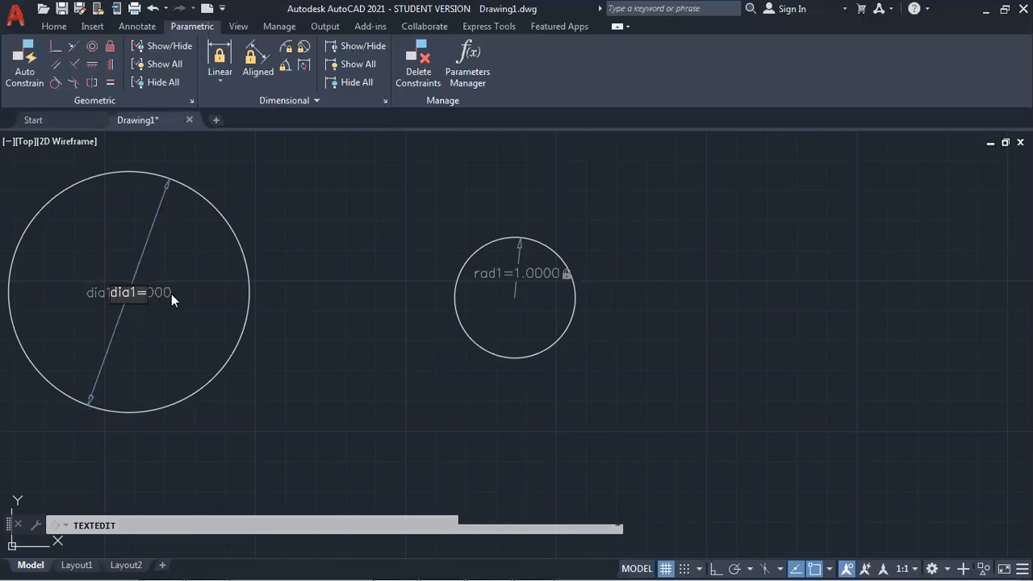
text(RAD)
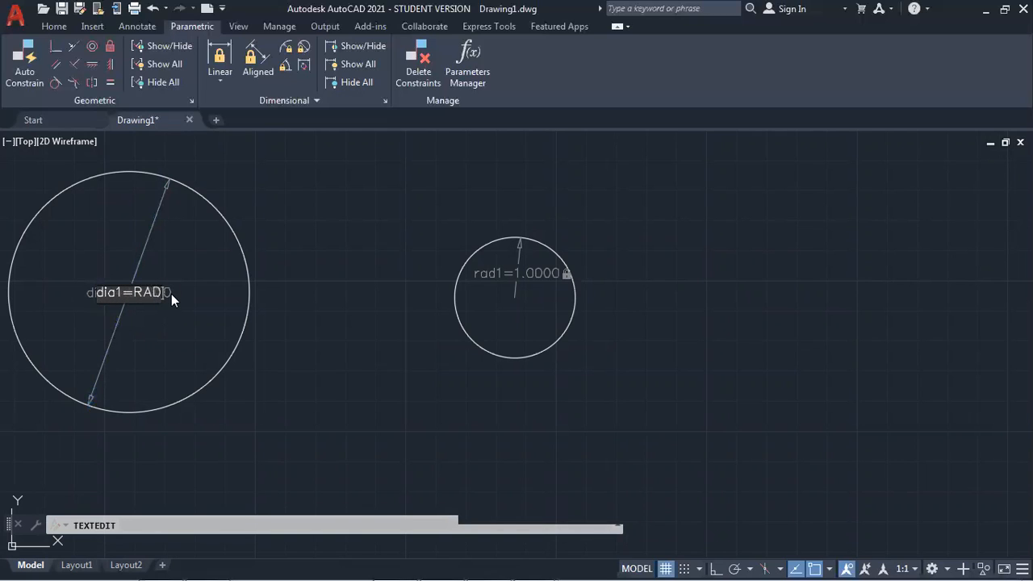
text(1)
key(BackSpace)
key(BackSpace)
key(BackSpace)
key(BackSpace)
text(rad1*7)
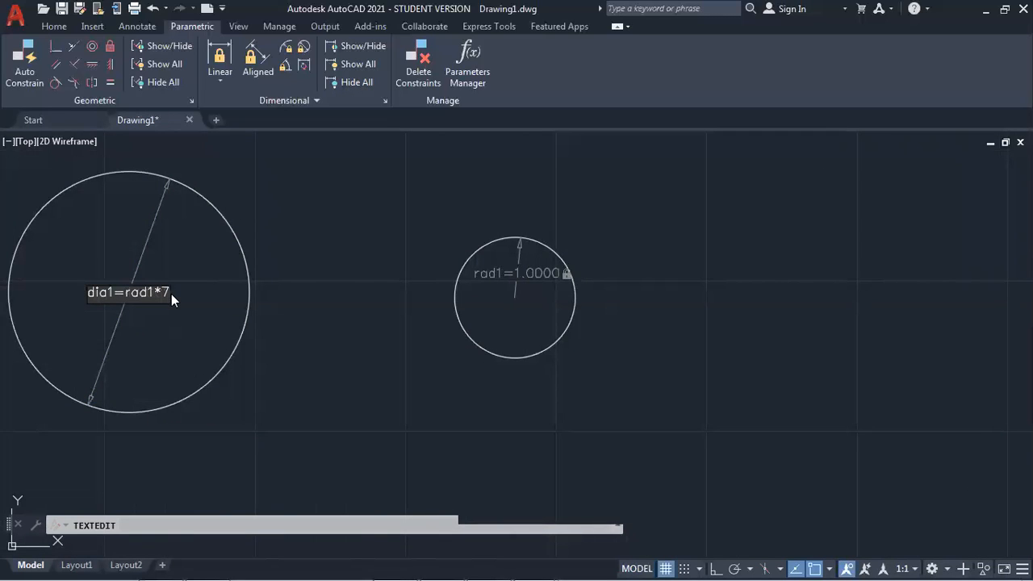
click(292, 334)
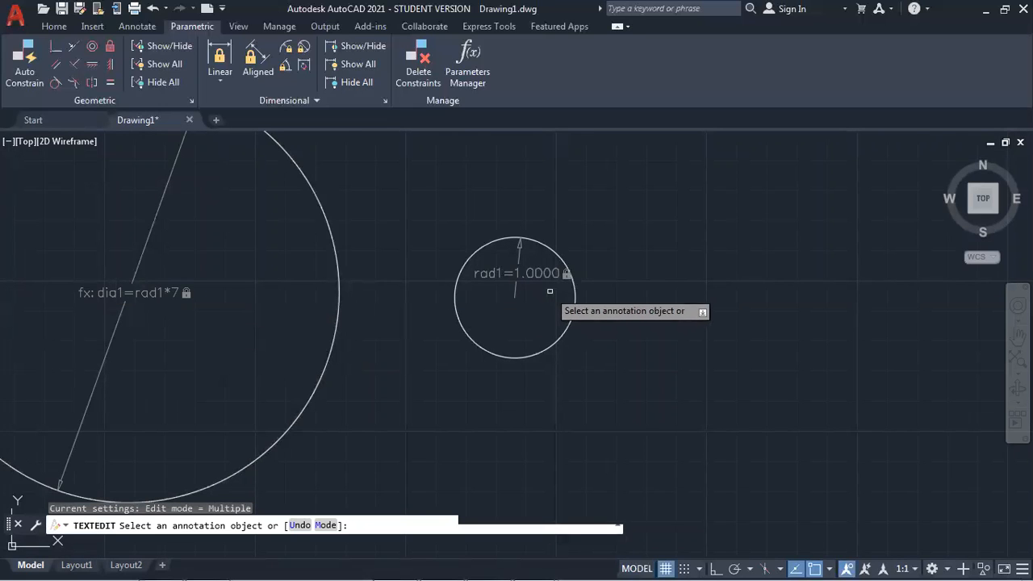
Check the larger circle's radius by previewing a radius dimensional constraint on it without placing it.
scroll(235, 295, down, 3)
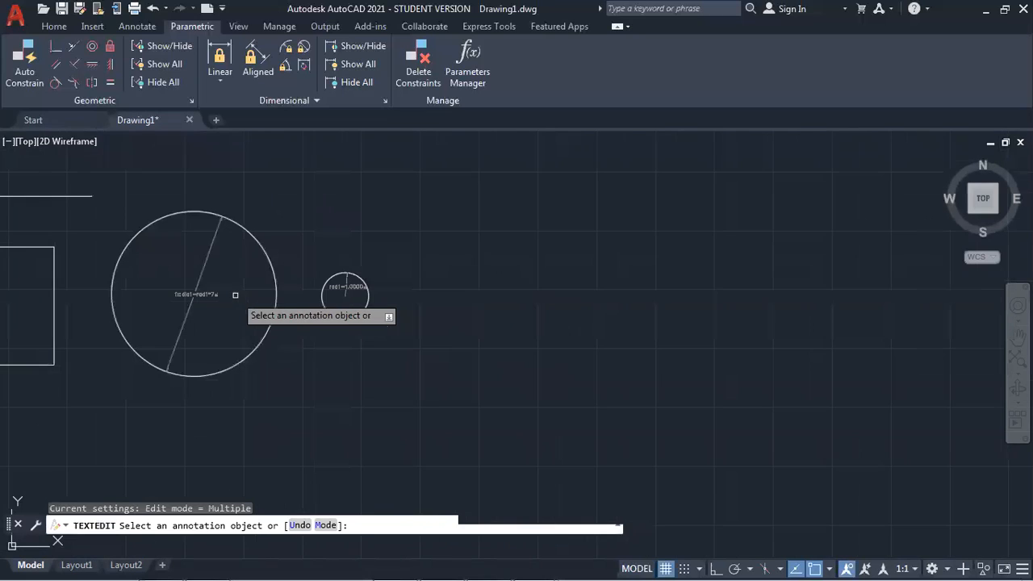
click(286, 46)
click(248, 236)
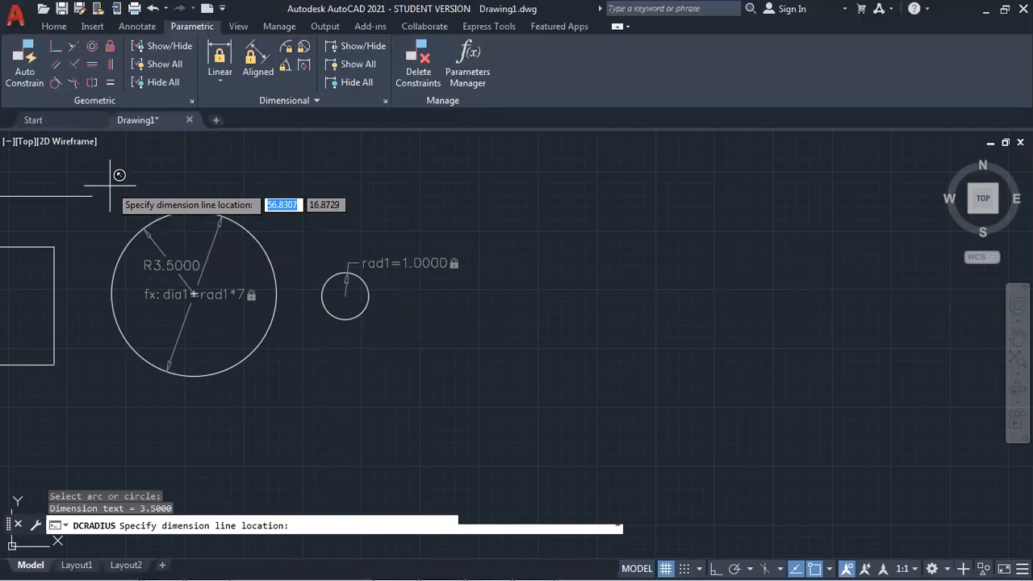
key(Escape)
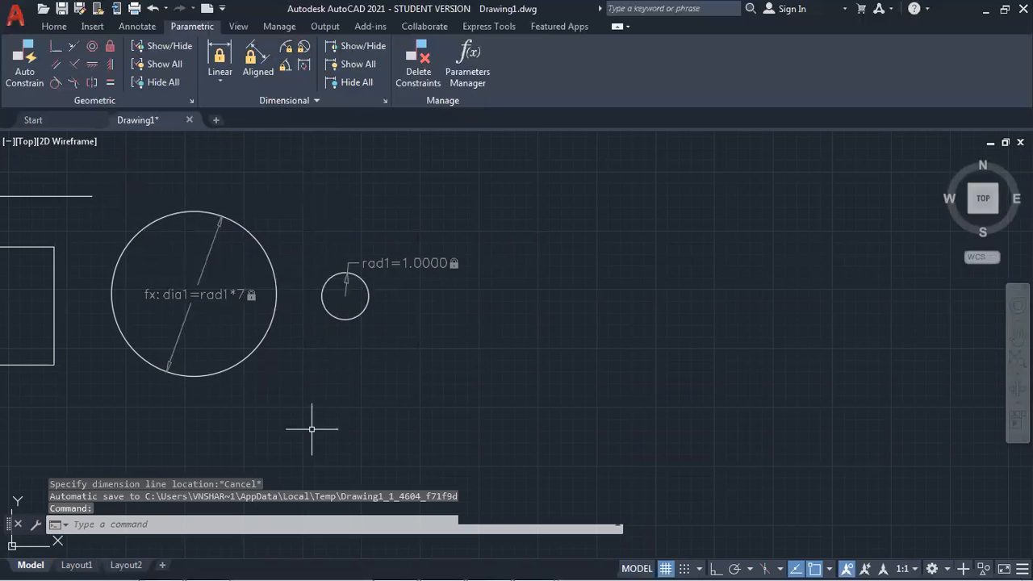
Set the large shape's vertical constraint d3 to the expression d2+d1 and end the text editing.
scroll(308, 339, down, 2)
scroll(308, 339, down, 2)
middle_drag(337, 351, 753, 304)
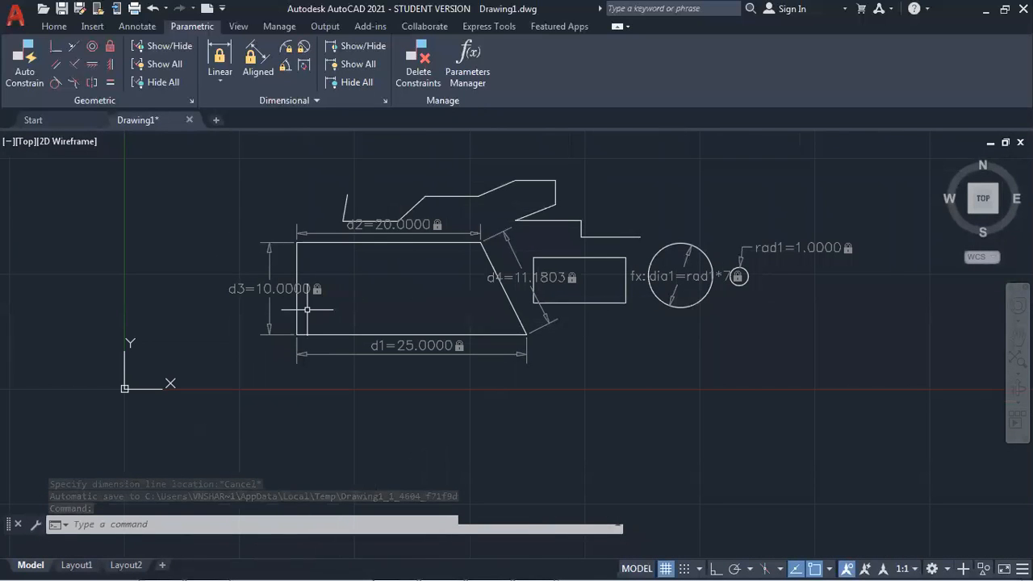
scroll(307, 295, up, 2)
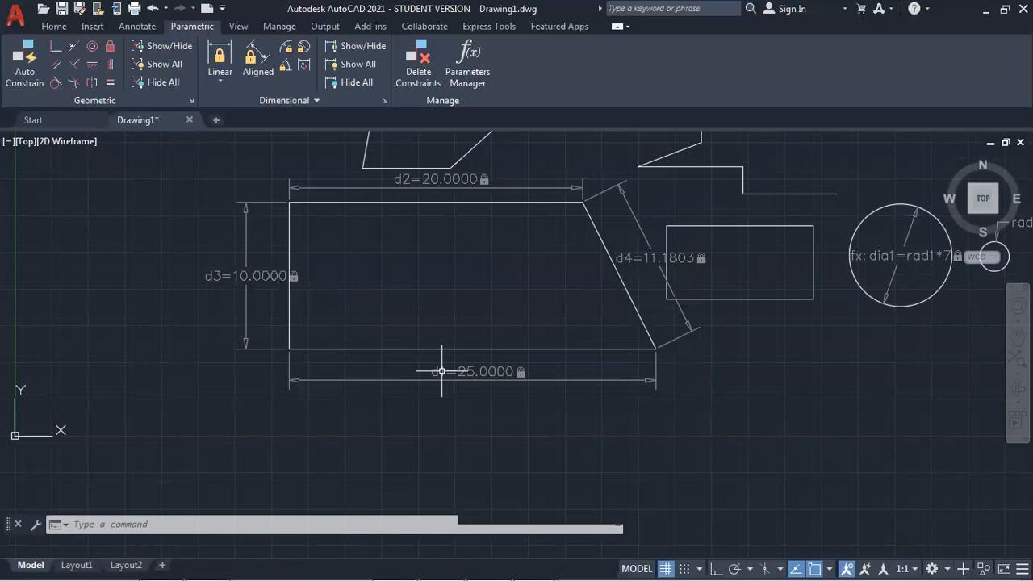
click(266, 276)
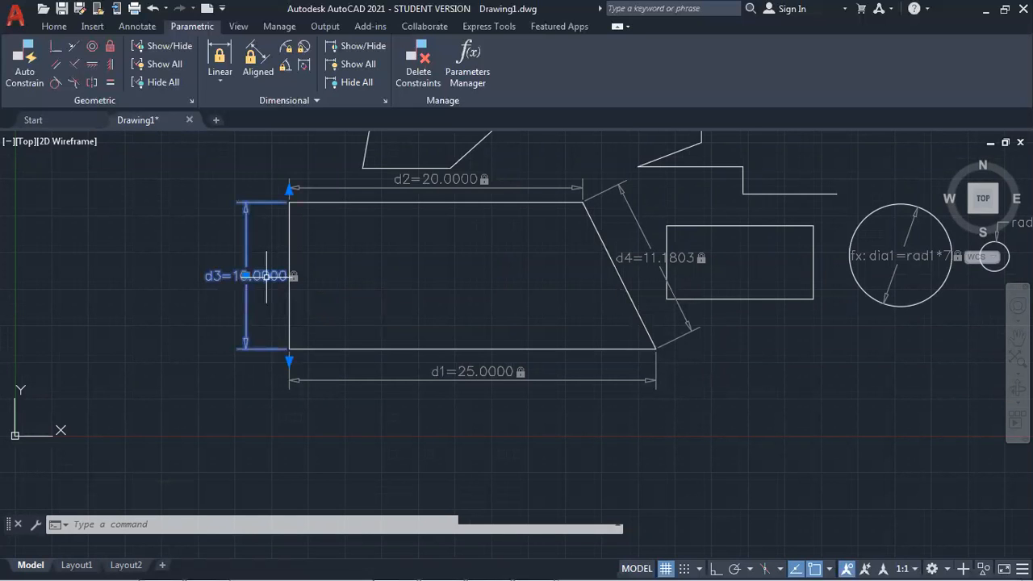
double_click(267, 276)
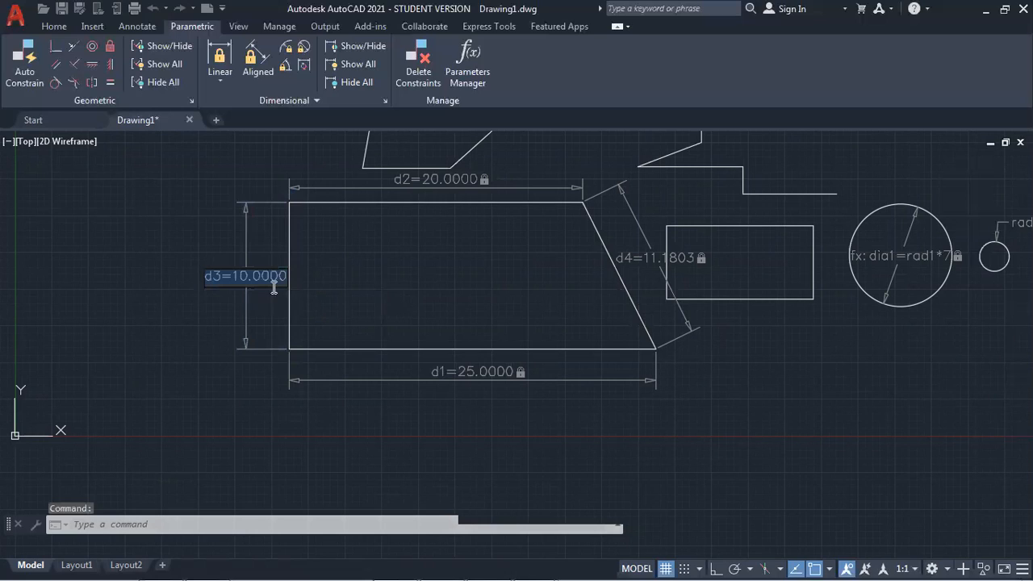
click(285, 278)
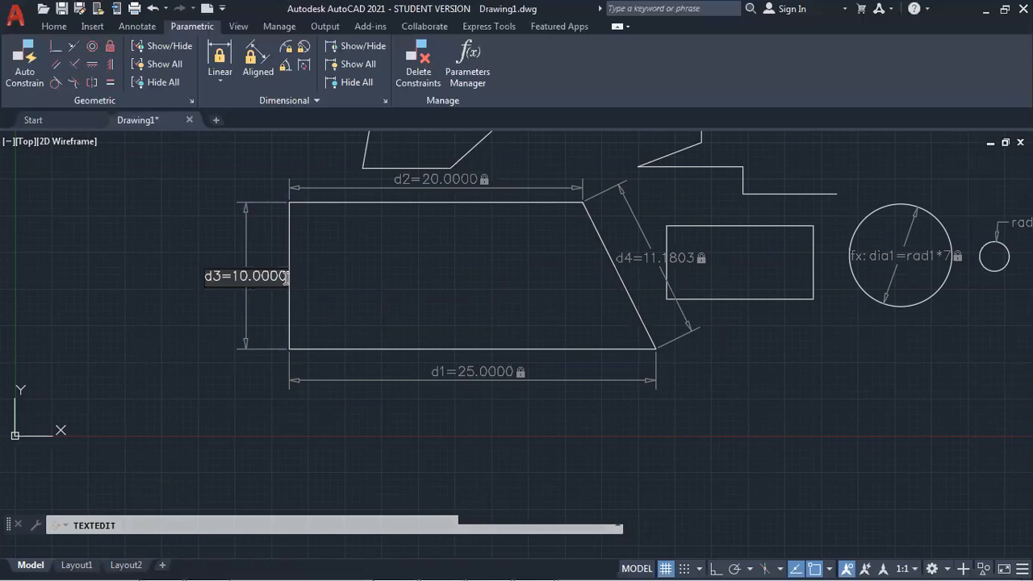
key(BackSpace)
key(BackSpace)
key(BackSpace)
key(BackSpace)
key(BackSpace)
key(BackSpace)
key(BackSpace)
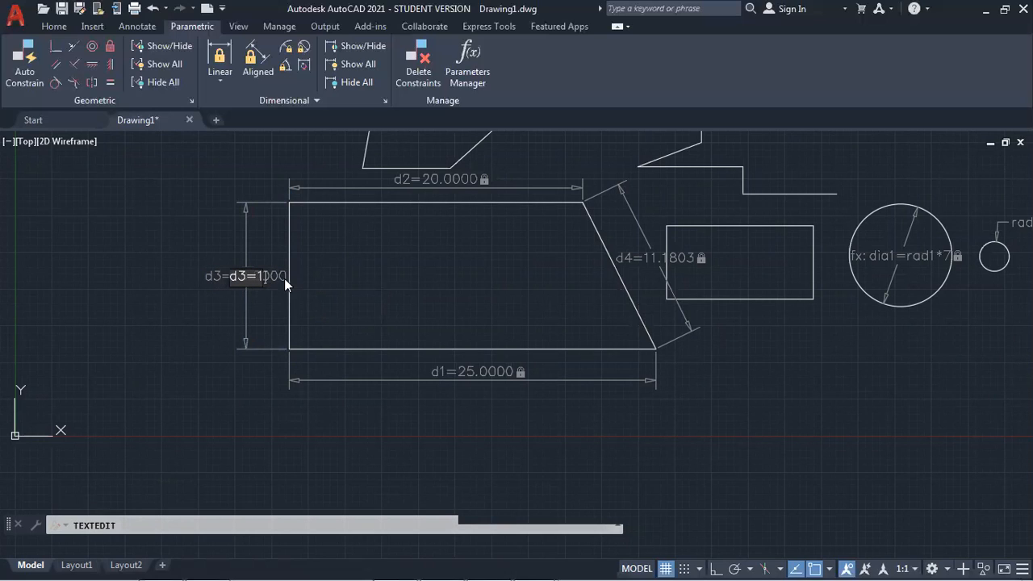
text(d2+d1)
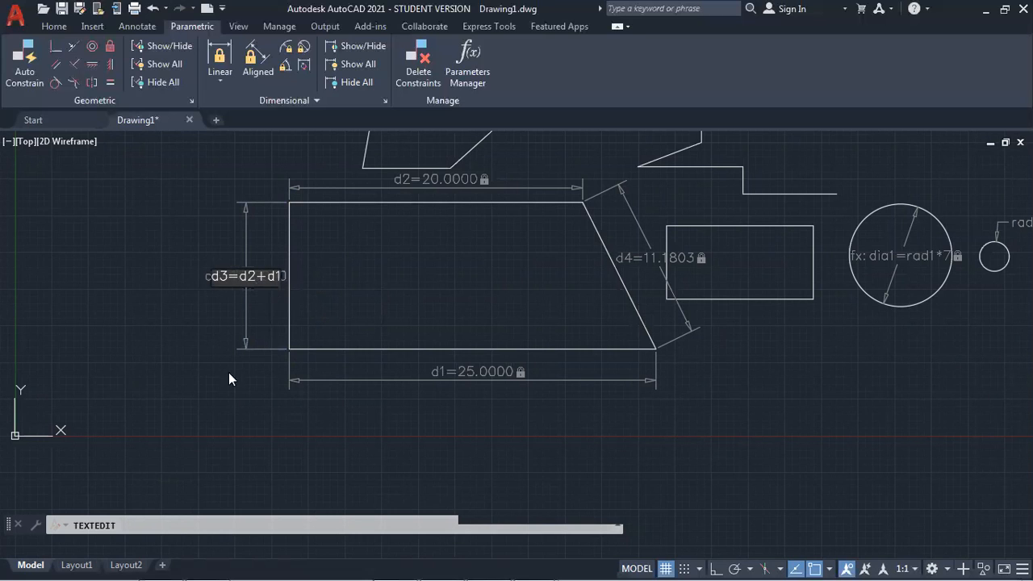
key(Return)
scroll(400, 249, down, 3)
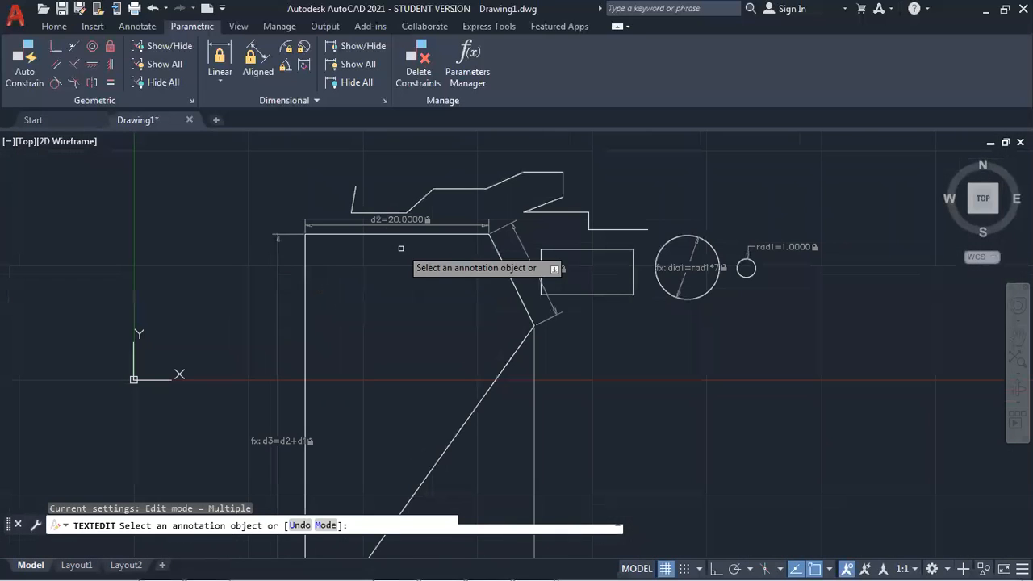
scroll(395, 342, up, 2)
scroll(395, 345, down, 1)
scroll(395, 347, down, 2)
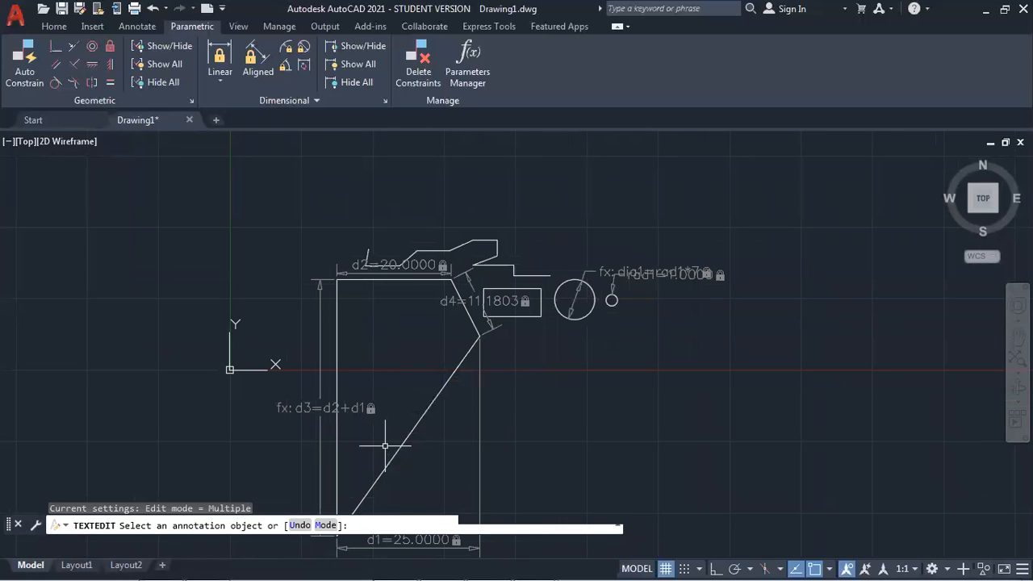
key(Escape)
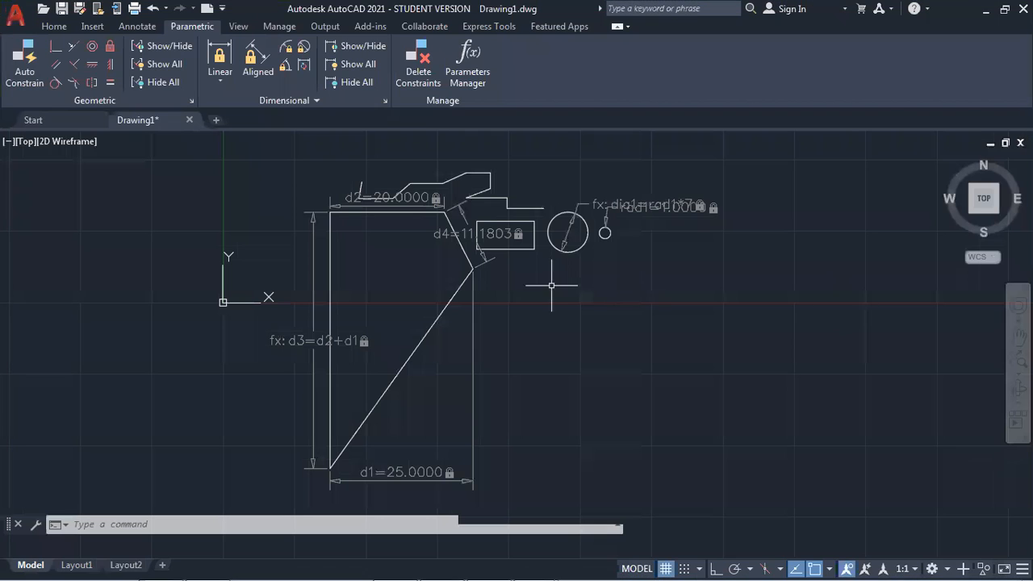
Open the Parameters Manager and change the expression of parameter d3 to d2+d1+5.
click(474, 79)
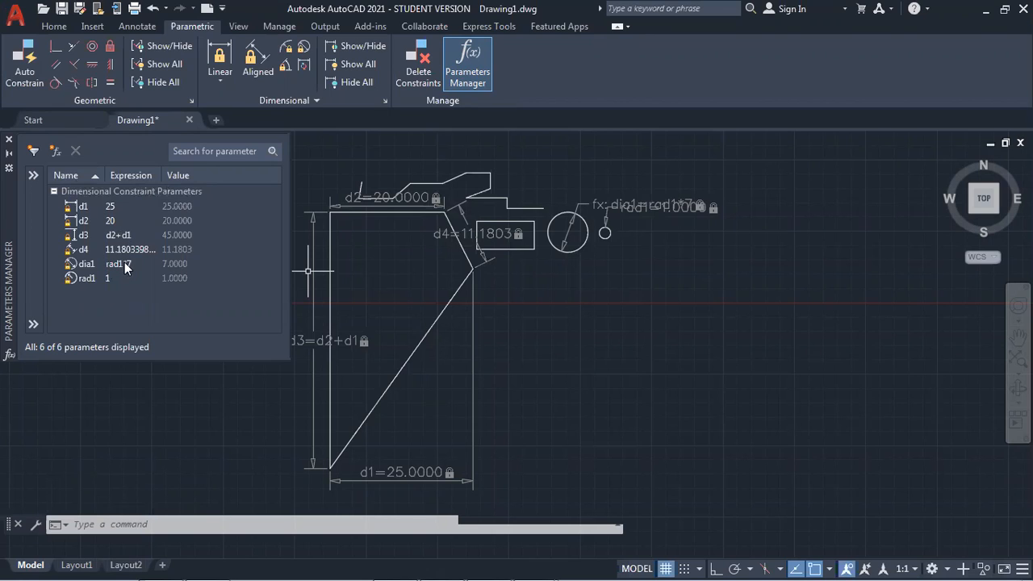
click(132, 238)
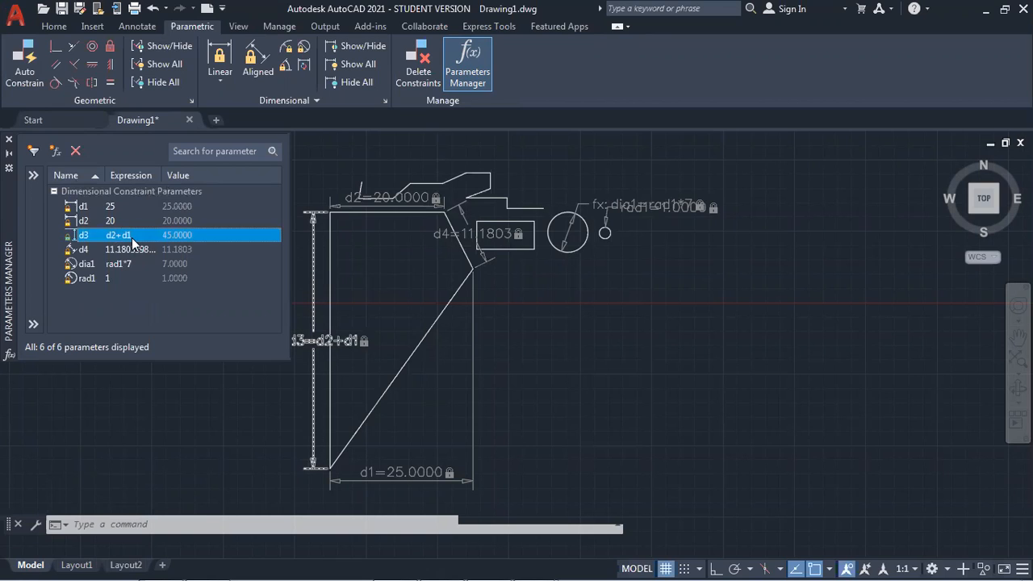
click(127, 239)
click(140, 232)
text(=)
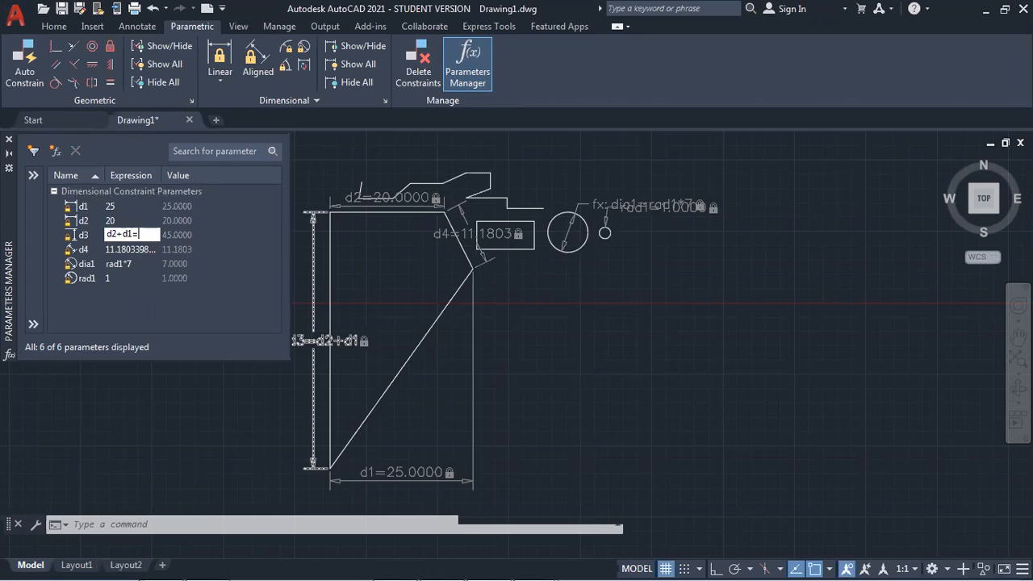
key(BackSpace)
text(+5)
click(142, 252)
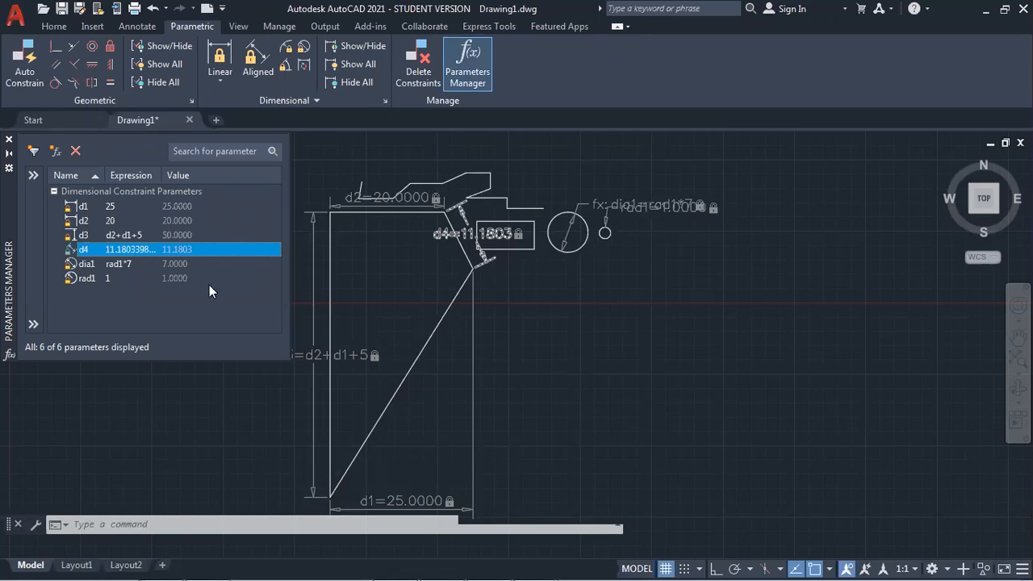
Set the expression of parameter d4, the slanted edge's aligned constraint, to 10.
double_click(146, 251)
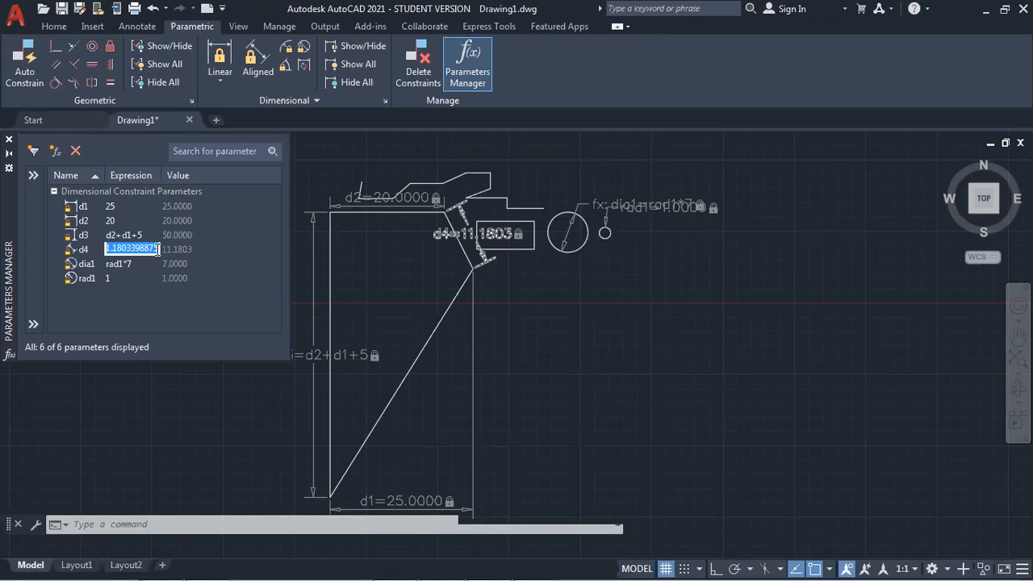
text(10)
key(Return)
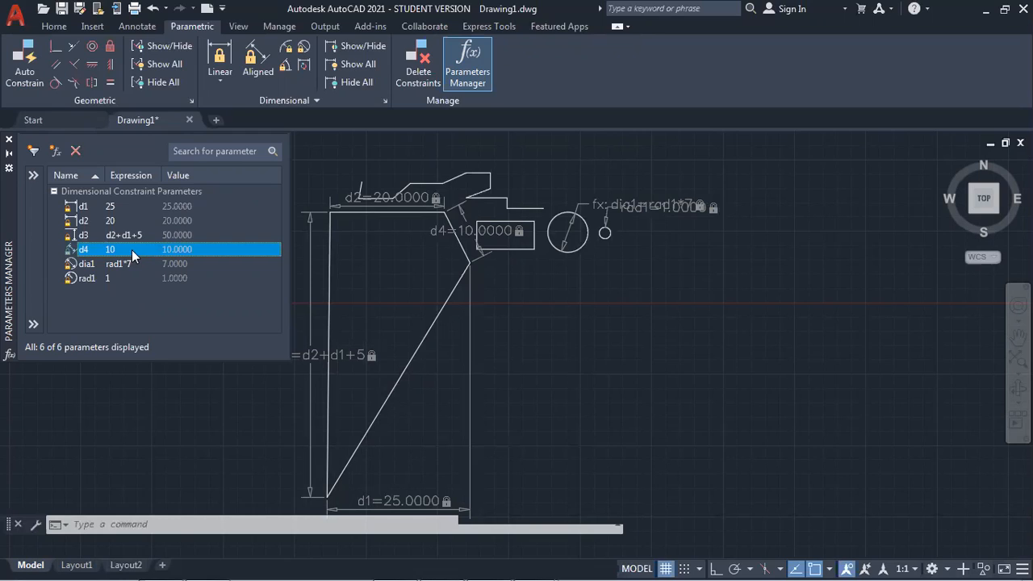
Set the expression of parameter d4 to d1/2 and close the Parameters Manager.
double_click(127, 249)
key(BackSpace)
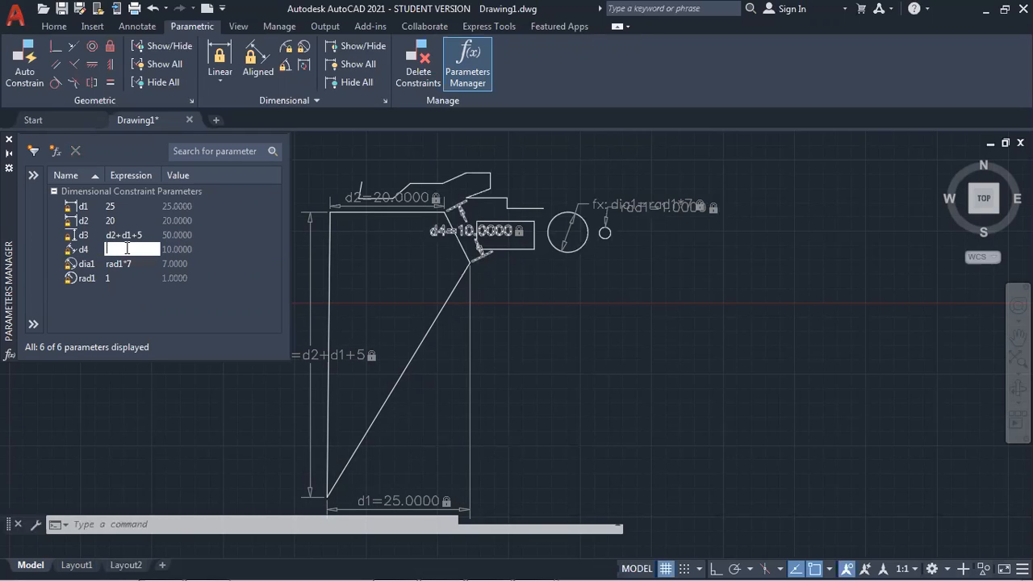
text(d1/2)
click(142, 263)
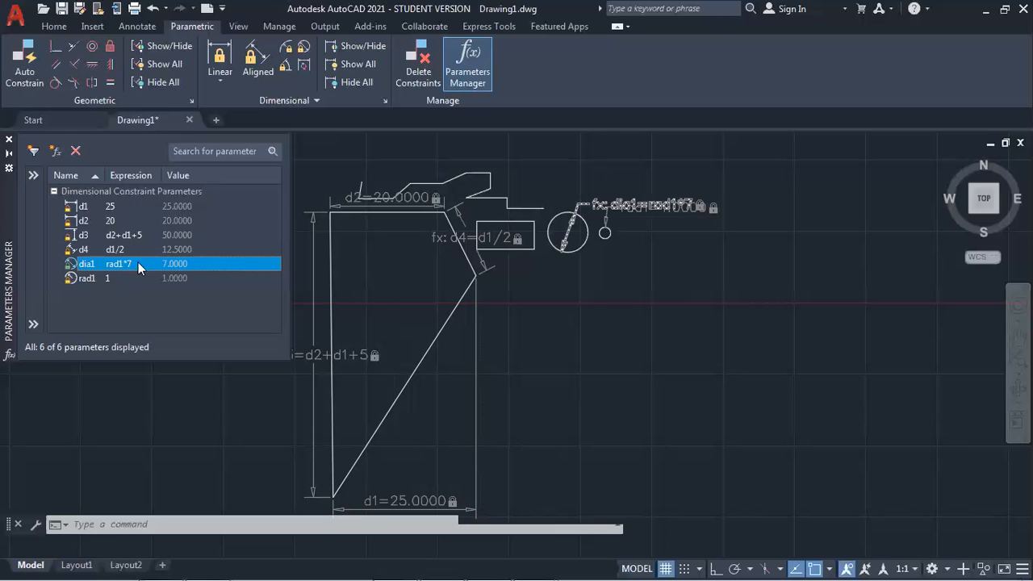
click(481, 87)
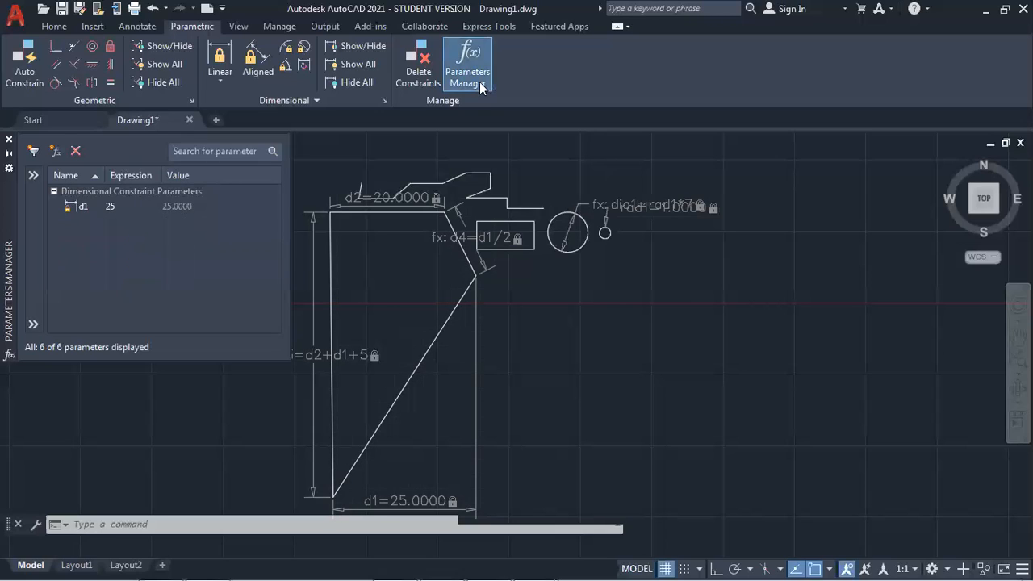
click(9, 140)
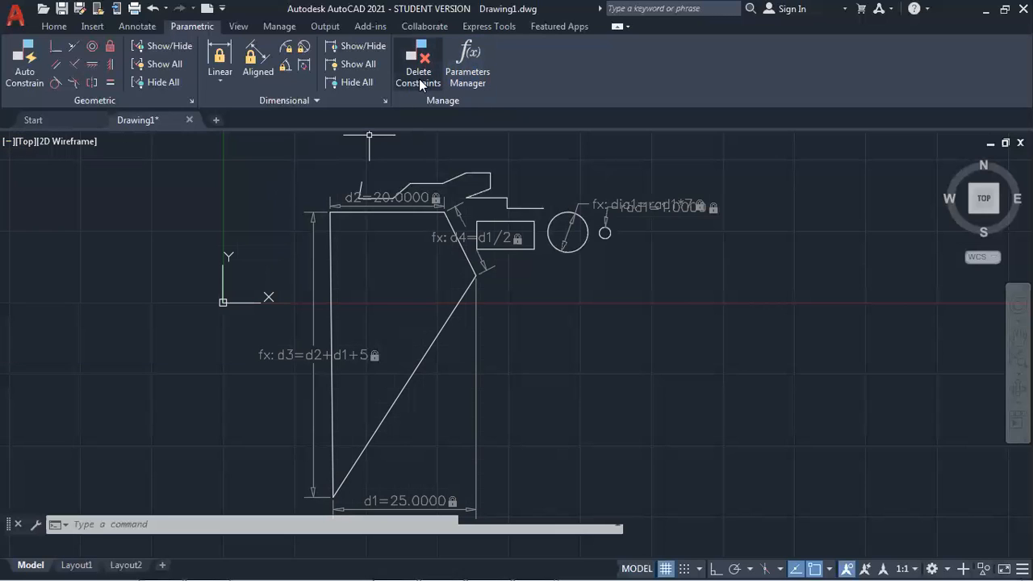
Delete the diameter dimensional constraint of the larger circle with the Delete Constraints command.
click(419, 74)
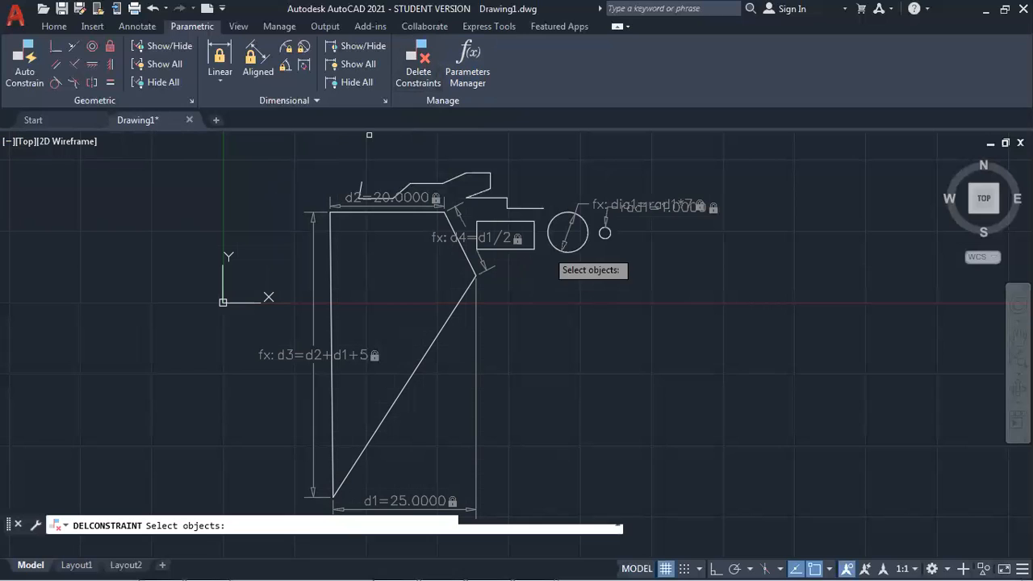
click(594, 208)
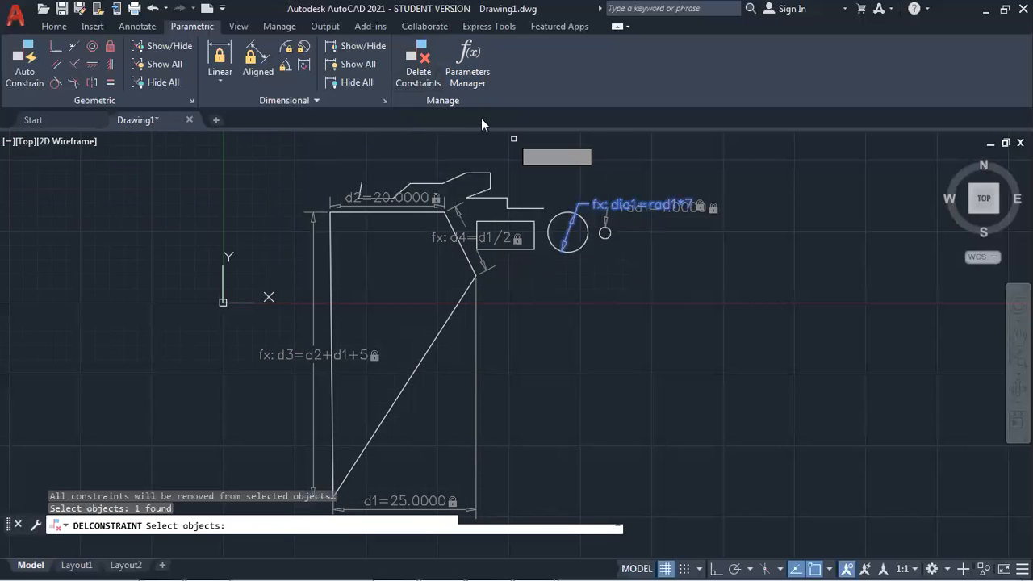
click(418, 68)
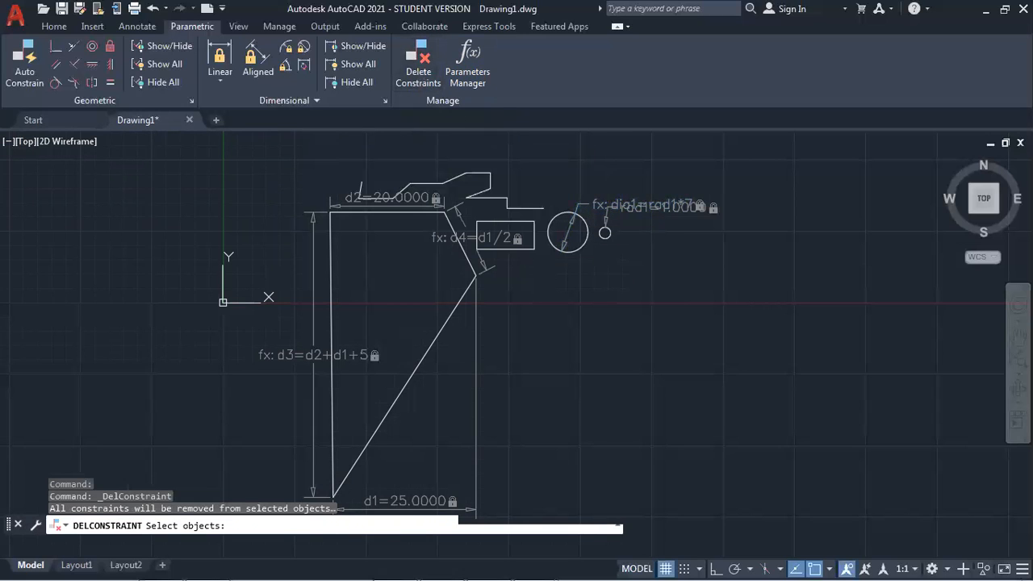
click(593, 208)
key(Return)
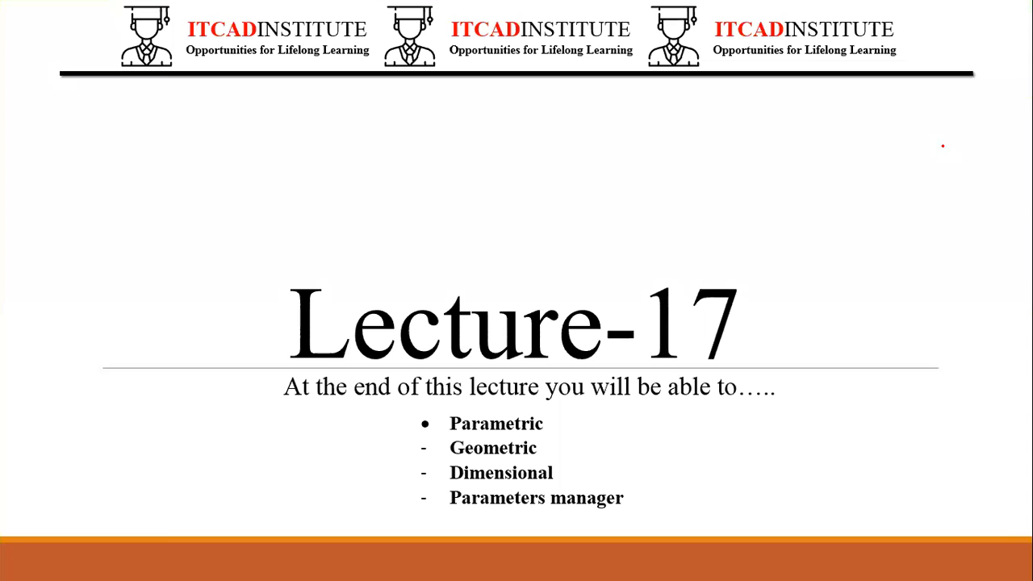
drag(399, 432, 456, 406)
drag(404, 453, 457, 442)
mouse_move(401, 482)
mouse_down()
mouse_move(426, 472)
mouse_move(432, 494)
mouse_up()
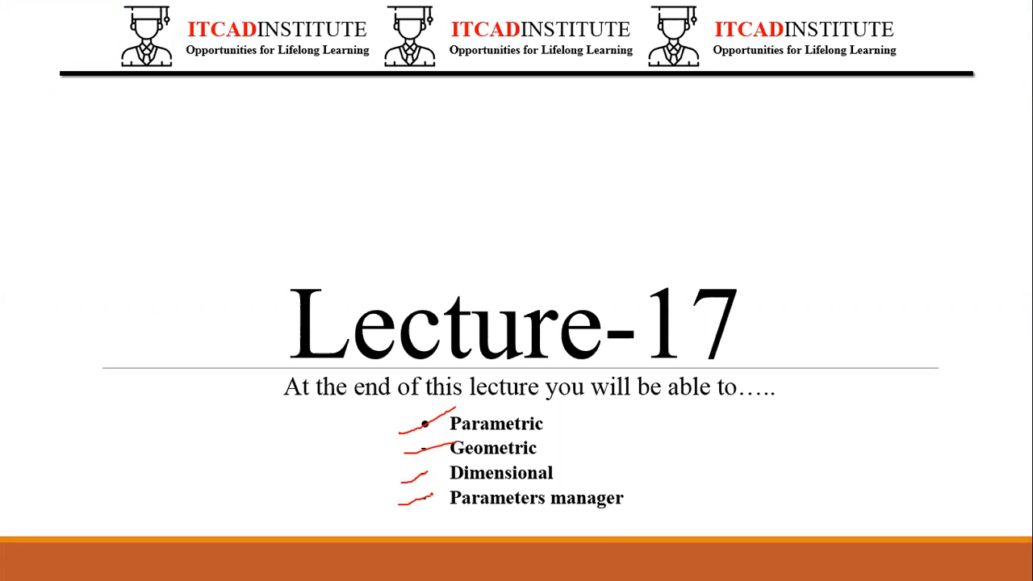